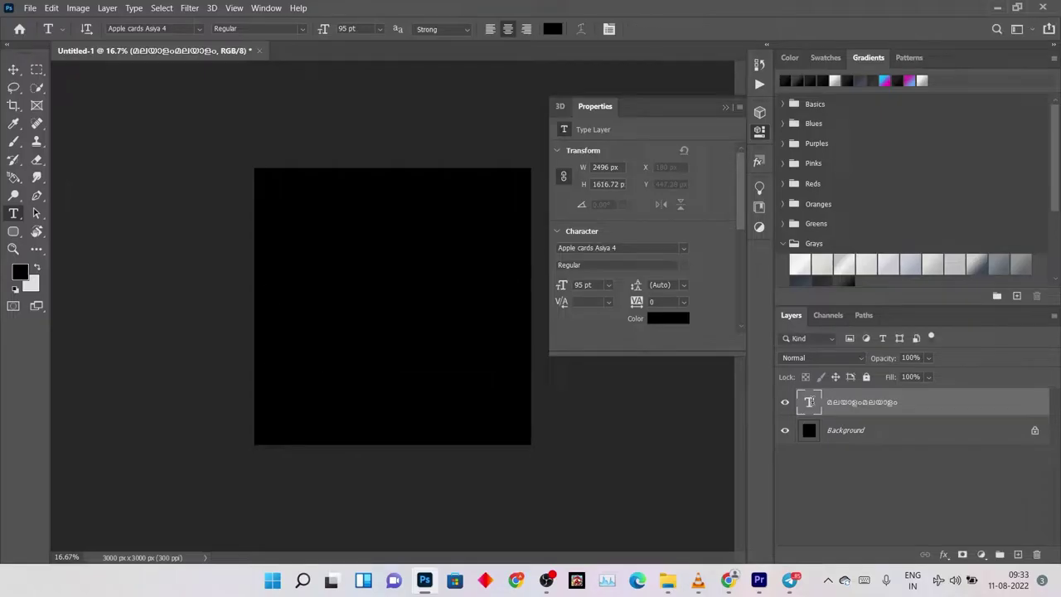
Replace the text layer's content with the pasted Malayalam word "മലയാളം" and set its font to Apple cards Asif.
double_click(809, 401)
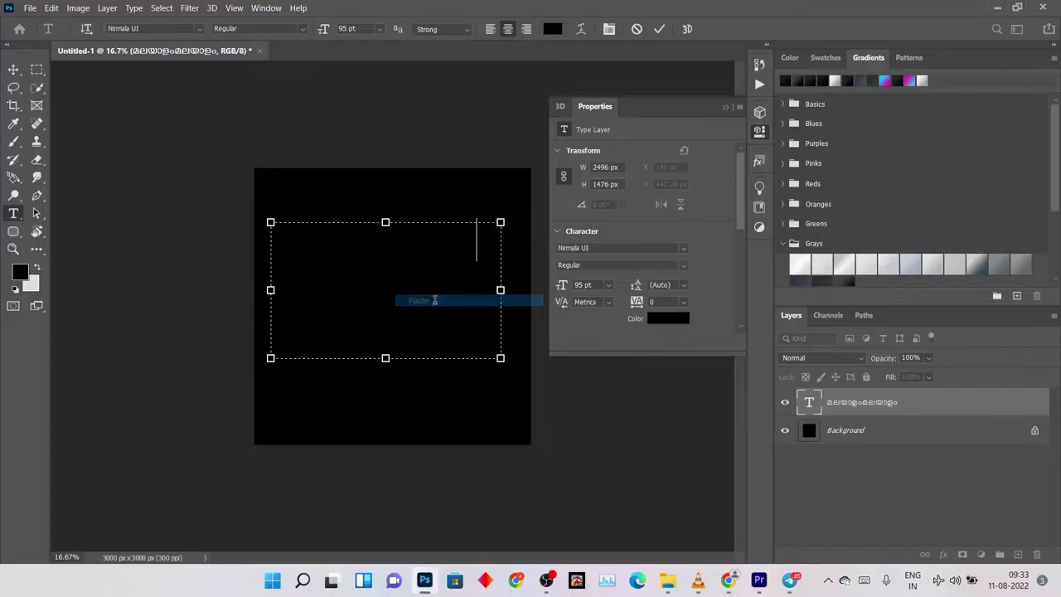
left_click(682, 248)
left_click(876, 298)
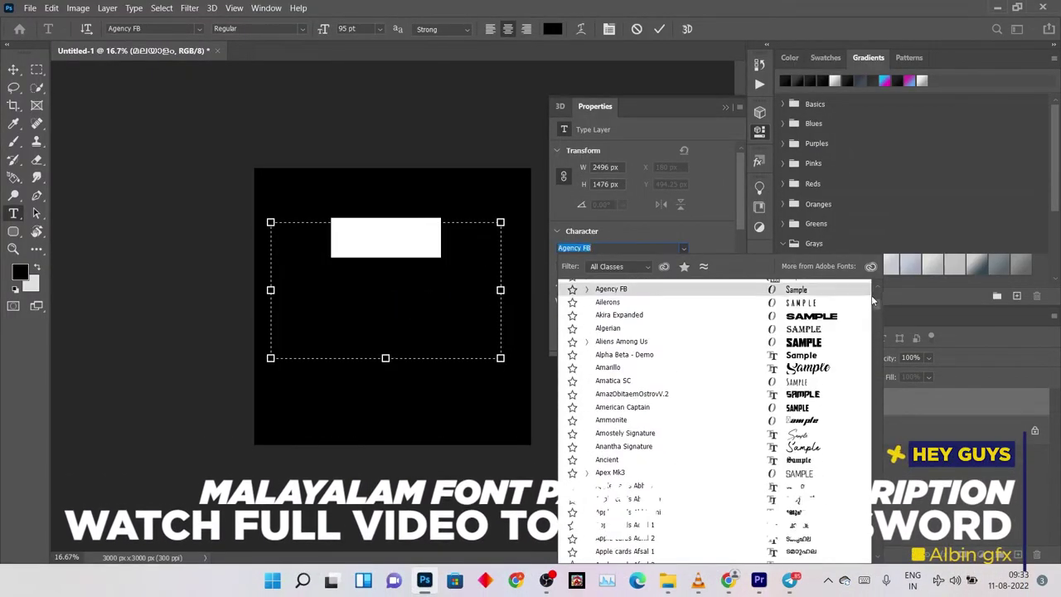
left_click_drag(875, 301, 877, 328)
left_click(797, 367)
Set the text colour to white (ffffff).
left_click(549, 28)
left_click(421, 72)
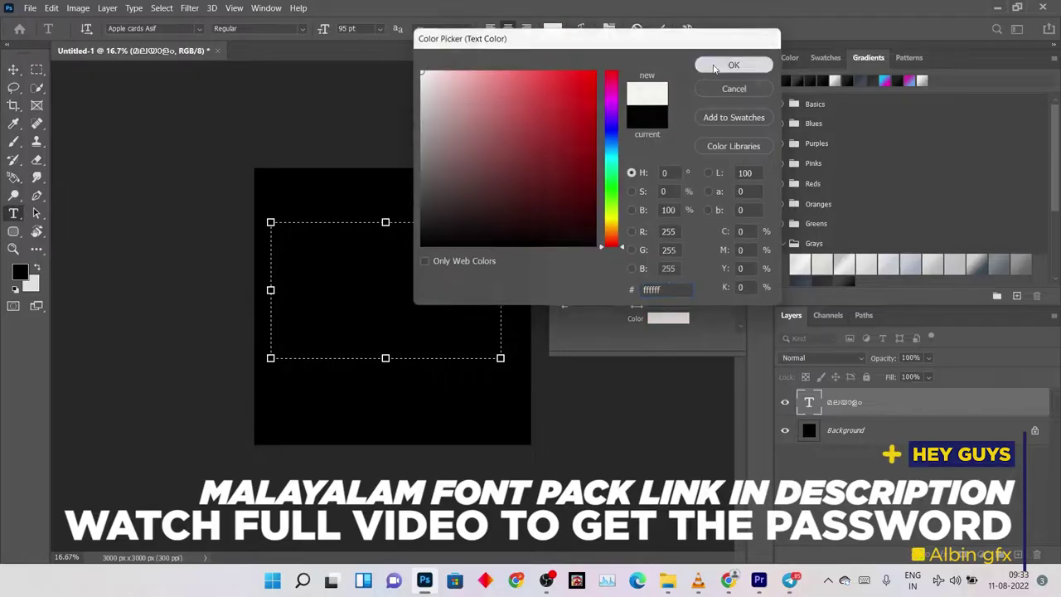
left_click(718, 66)
Select the text layer's content and preview the Apple cards fonts on it, including Apple cards Adhil 2.
left_click(808, 402)
double_click(809, 401)
left_click(683, 248)
scroll(630, 454, "down", 3)
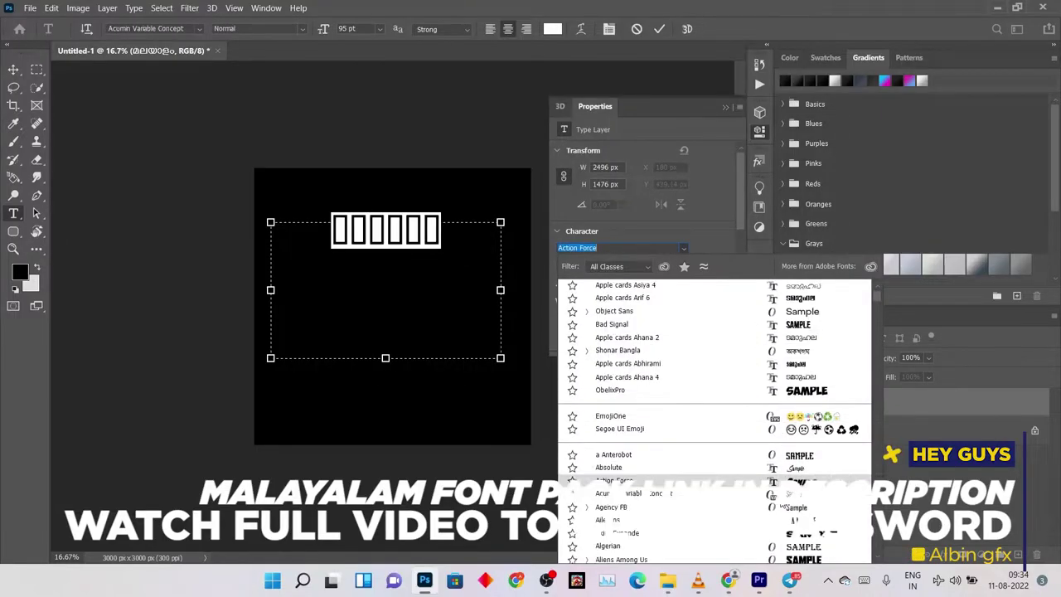
scroll(629, 453, "down", 15)
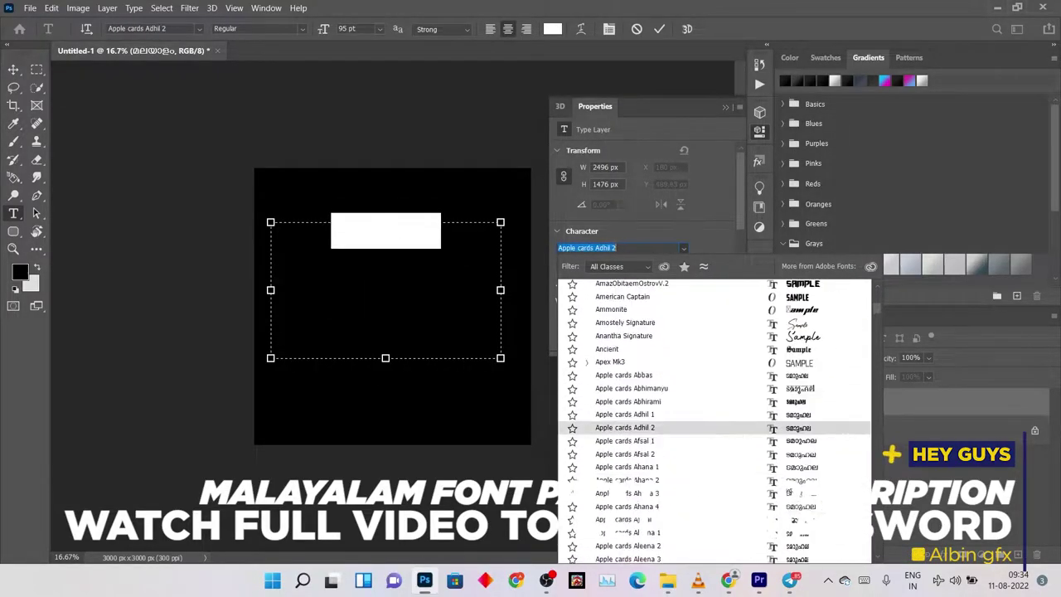
key("Return")
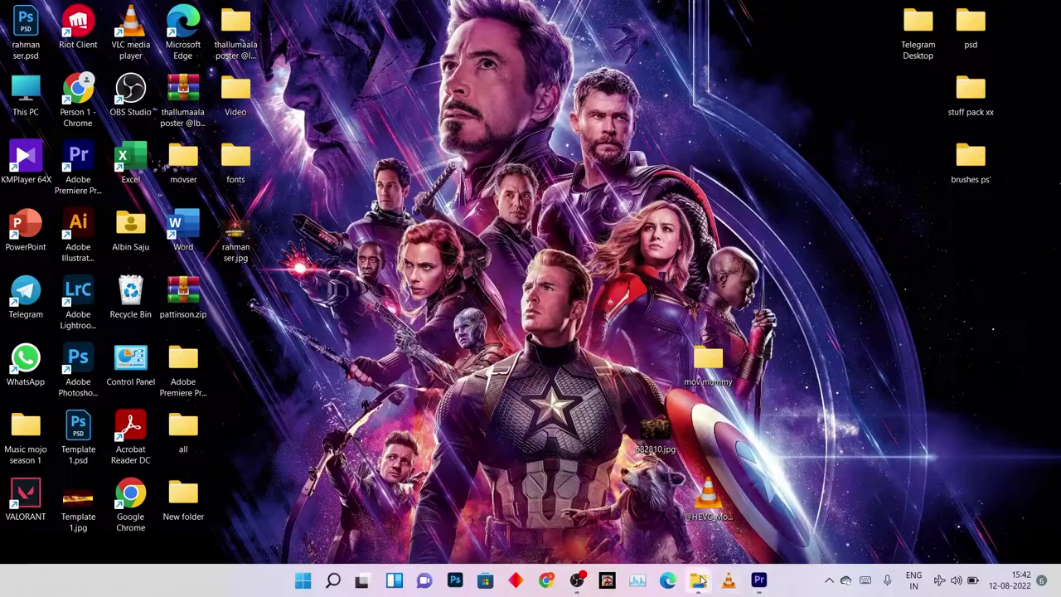
Switch to the thallumaala poster folder in File Explorer and look through the font files in Apple Card Fonts.
mouse_move(698, 578)
left_click(722, 518)
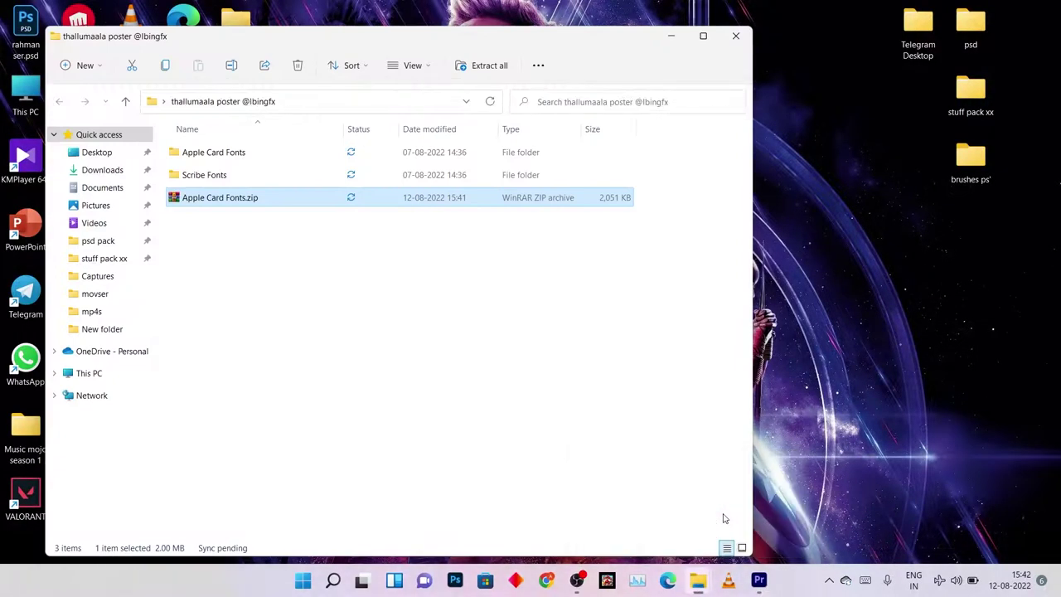
double_click(303, 157)
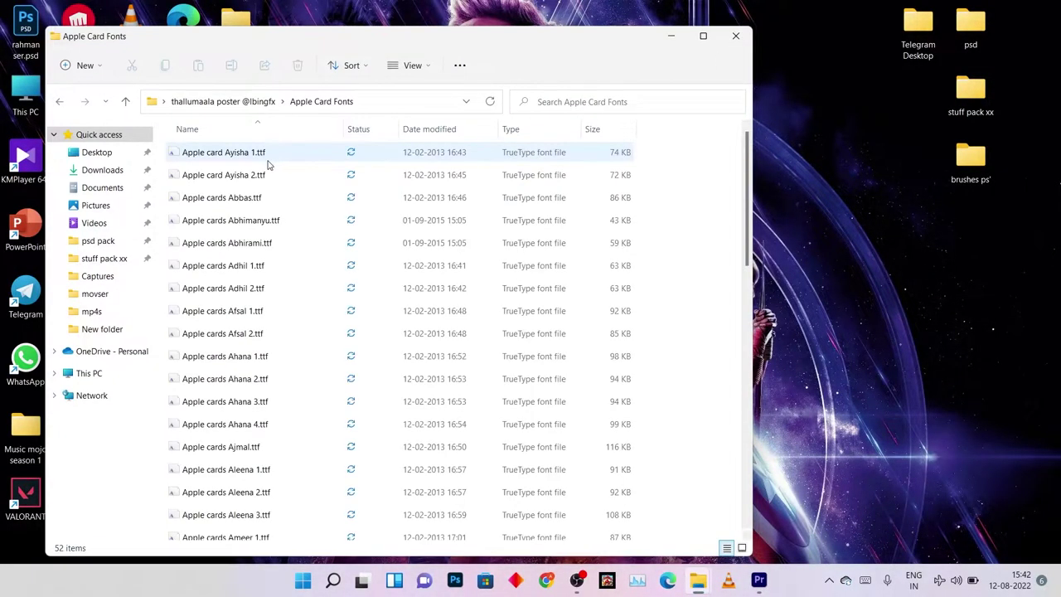
scroll(276, 183, "down", 6)
scroll(276, 191, "up", 8)
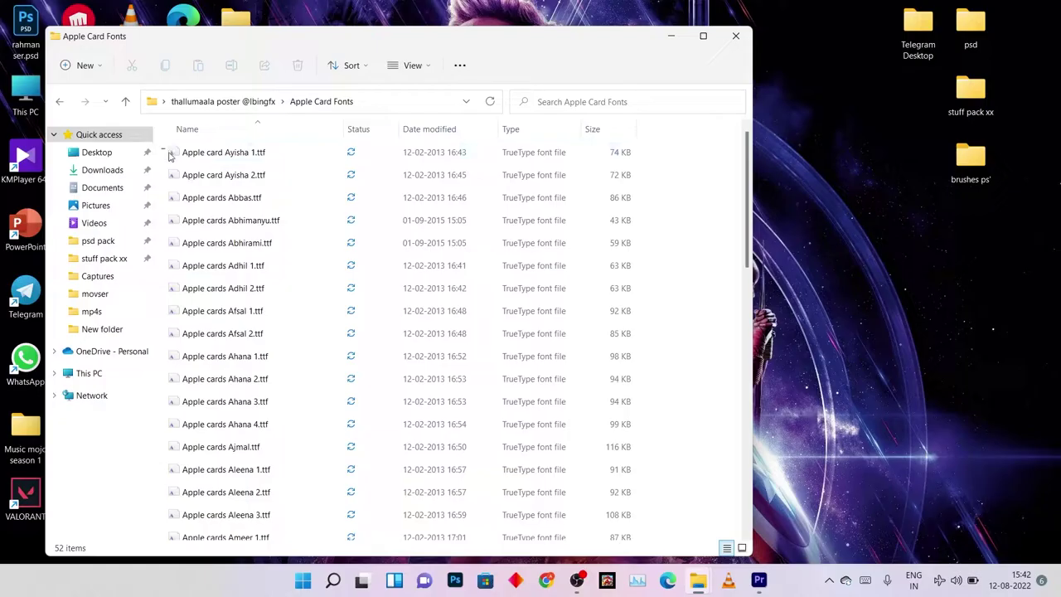
Select all the font files in the Apple Card Fonts folder and check their combined properties.
left_click_drag(168, 152, 424, 594)
right_click(395, 329)
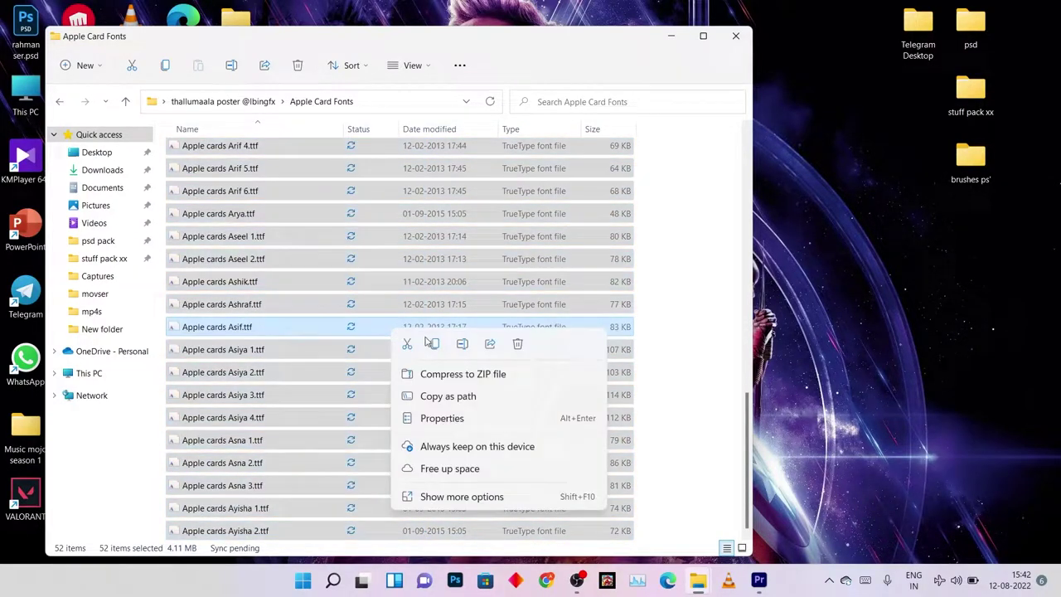
left_click(447, 413)
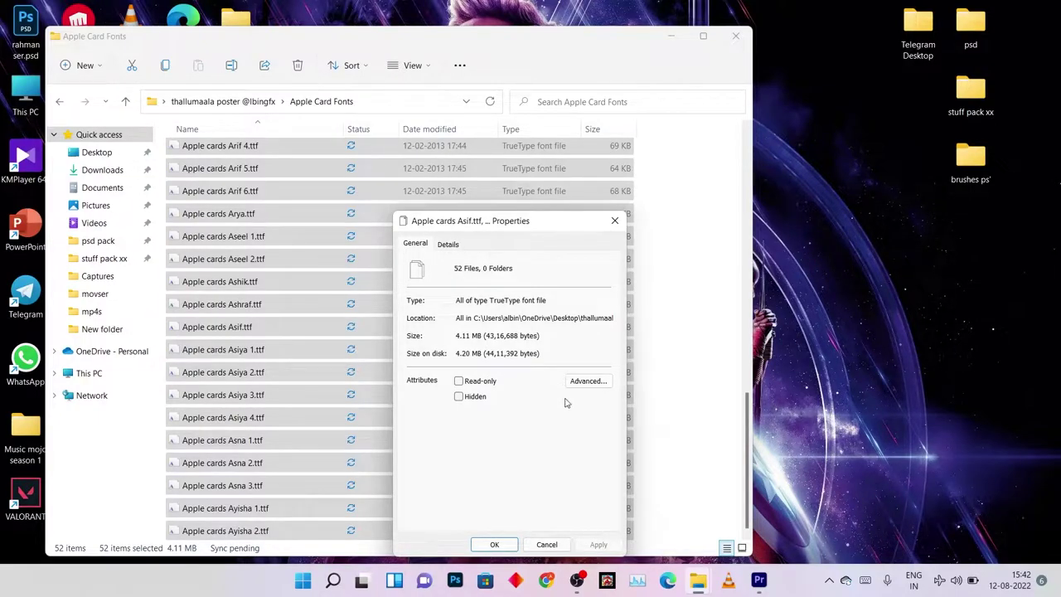
left_click(614, 220)
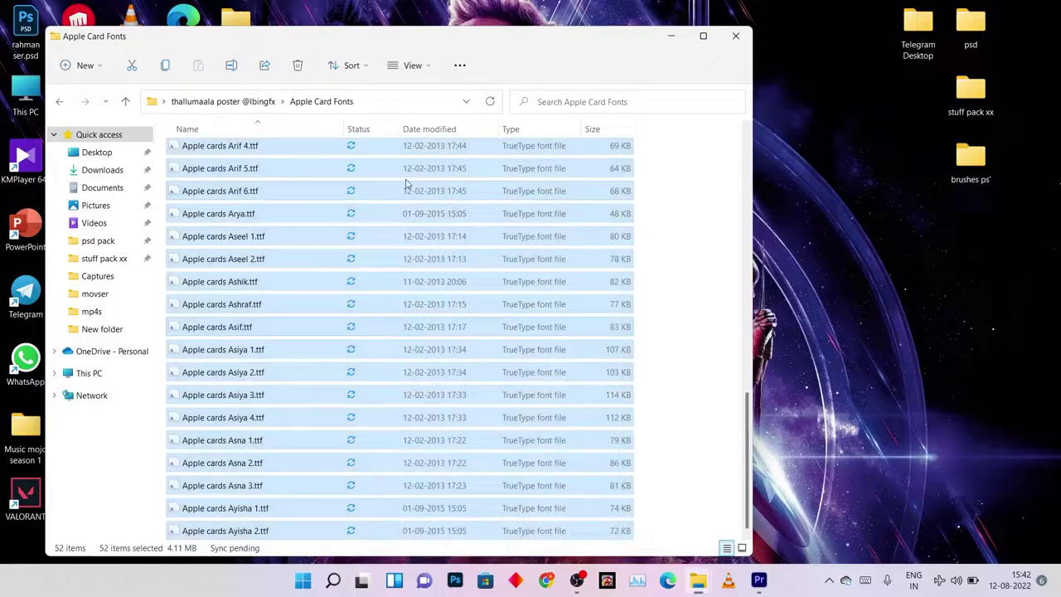
Return to the parent folder and examine the fonts inside the Apple Card Fonts.zip archive, closing it when done.
left_click(243, 101)
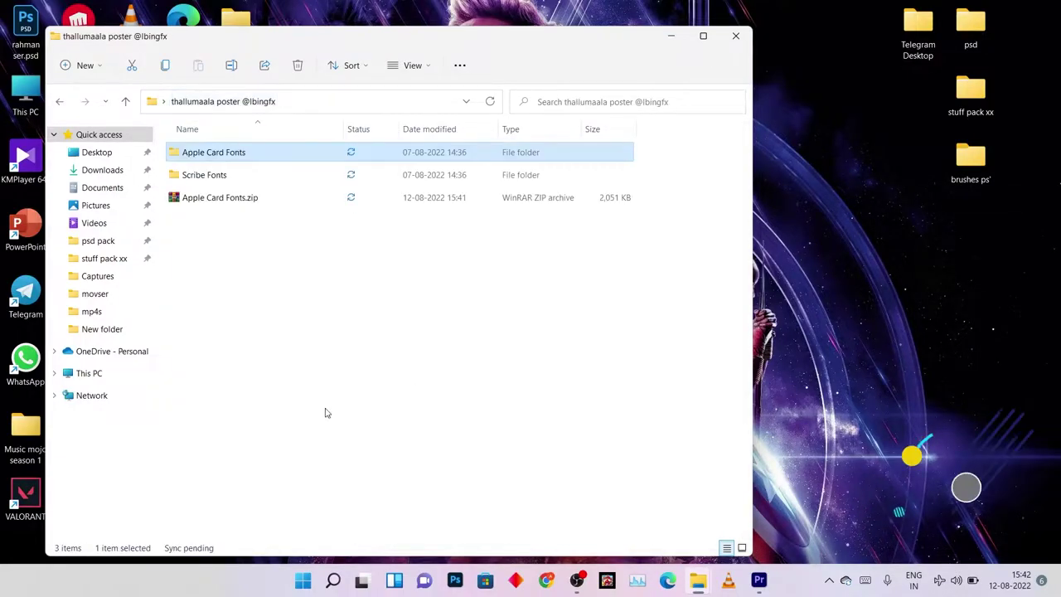
left_click(261, 198)
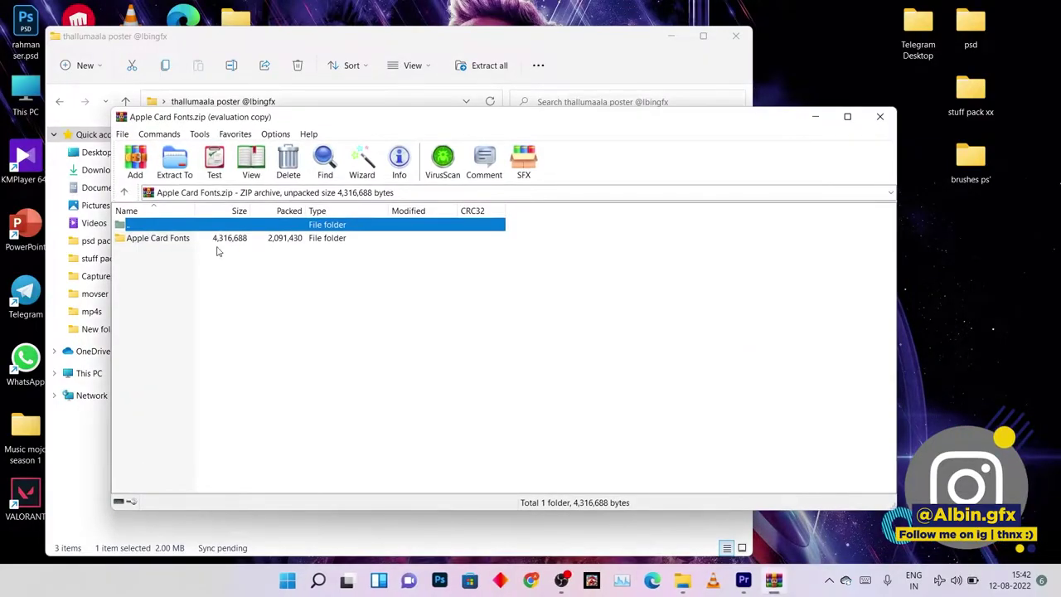
double_click(220, 240)
scroll(261, 271, "down", 10)
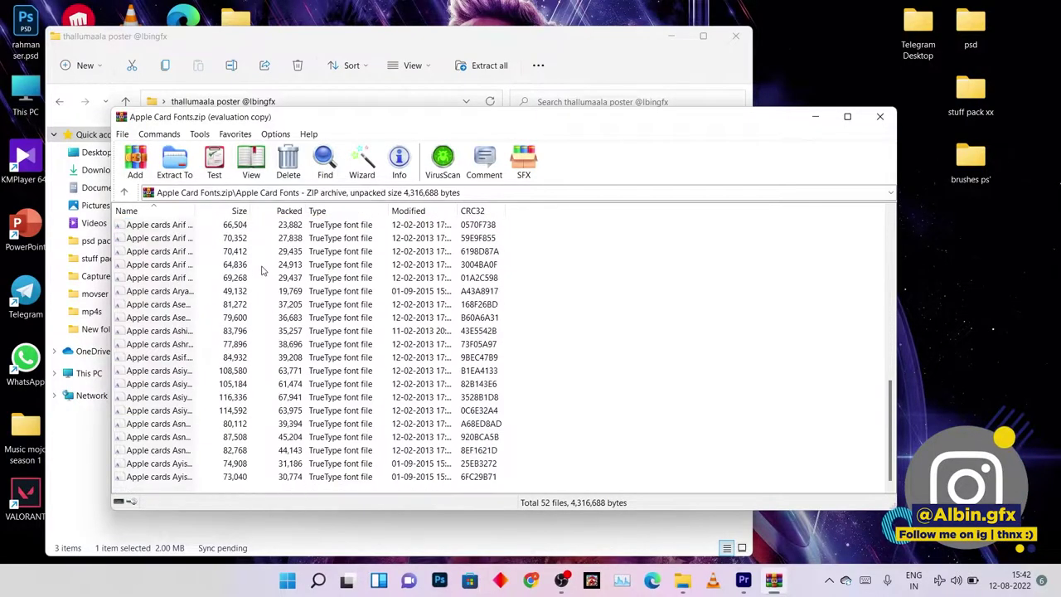
left_click(878, 121)
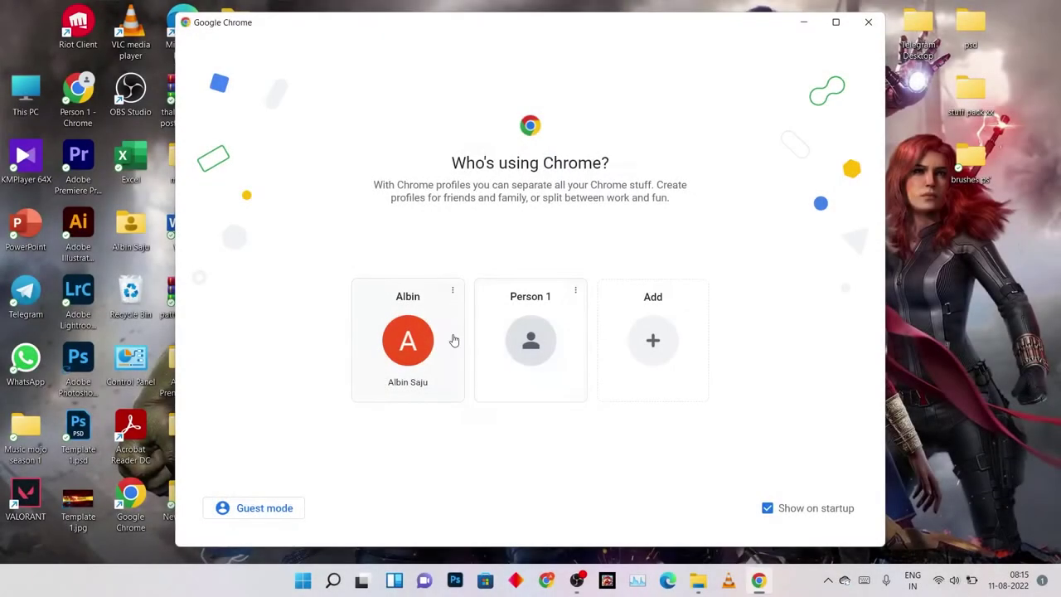
Open the Person 1 profile in Chrome and search Google for "fml convertor".
left_click(503, 343)
left_click(379, 280)
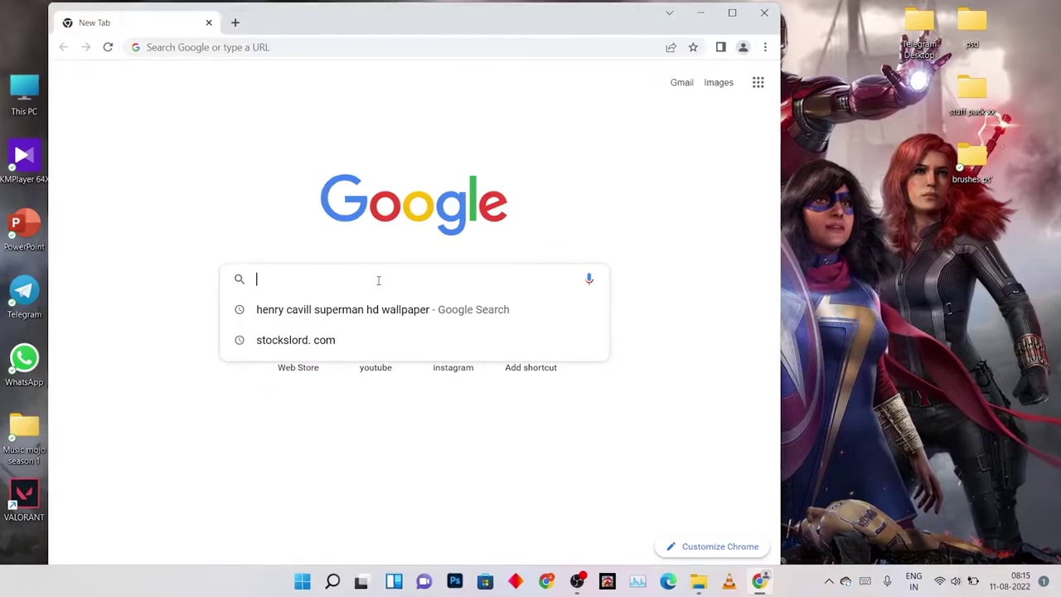
type("fml c")
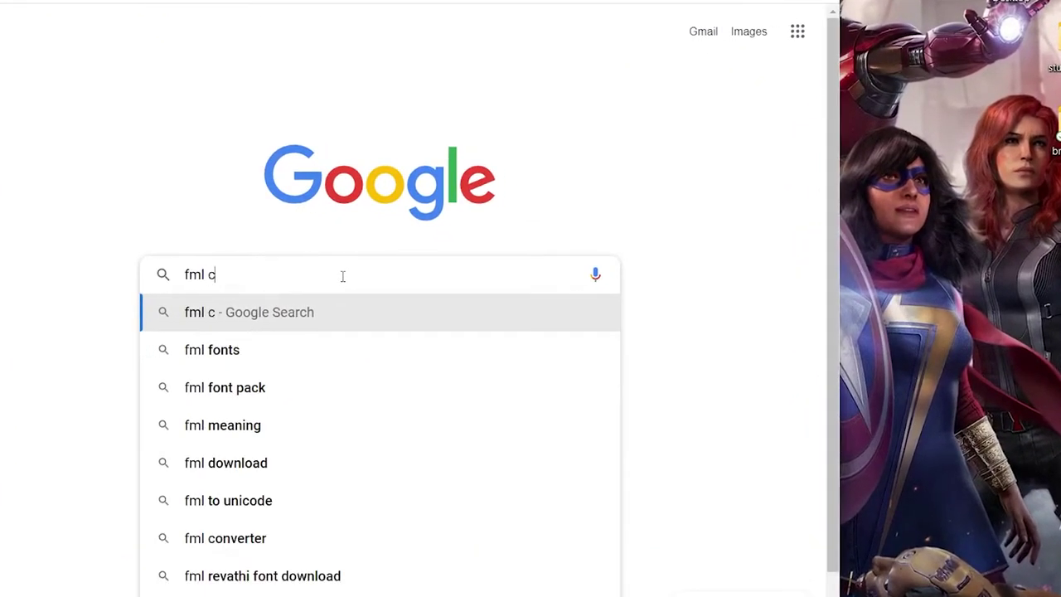
type("onvertor")
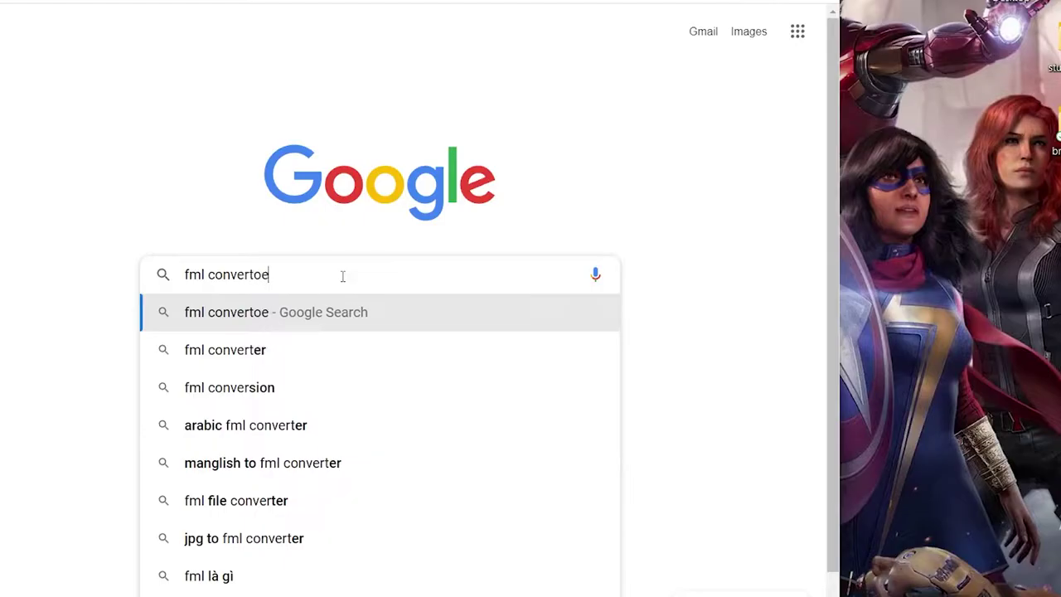
key("Return")
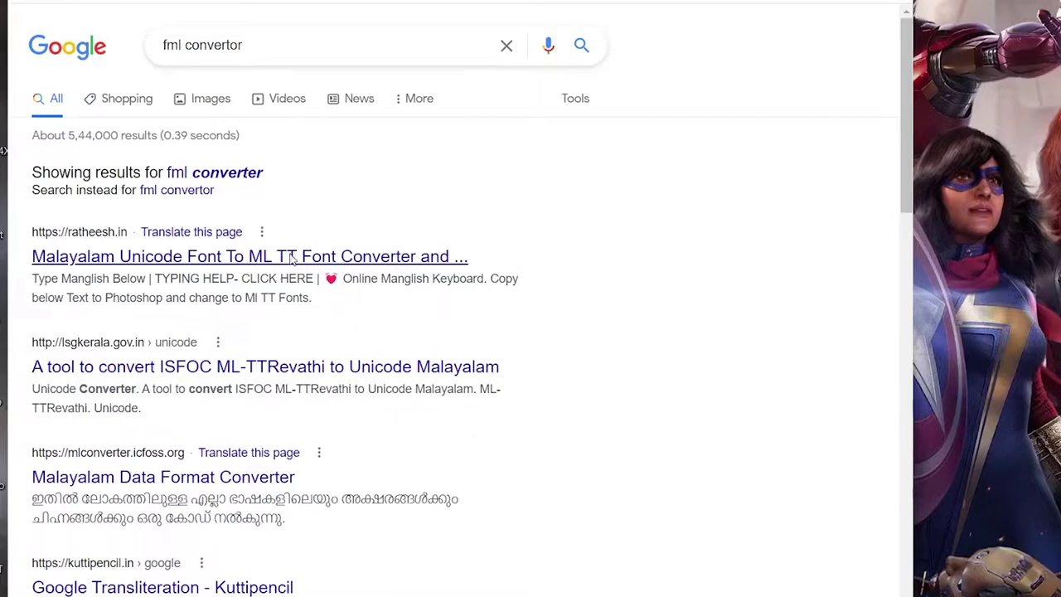
Open the "Malayalam Unicode Font To ML TT Font Converter" result and paste "മലയാളം" as the text to convert.
left_click(248, 256)
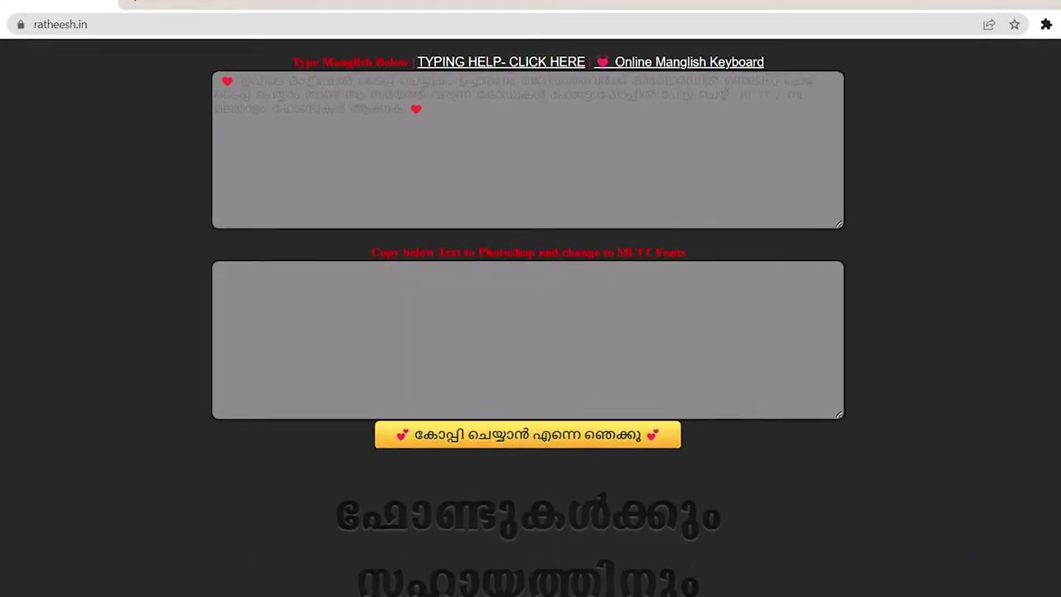
left_click(481, 121)
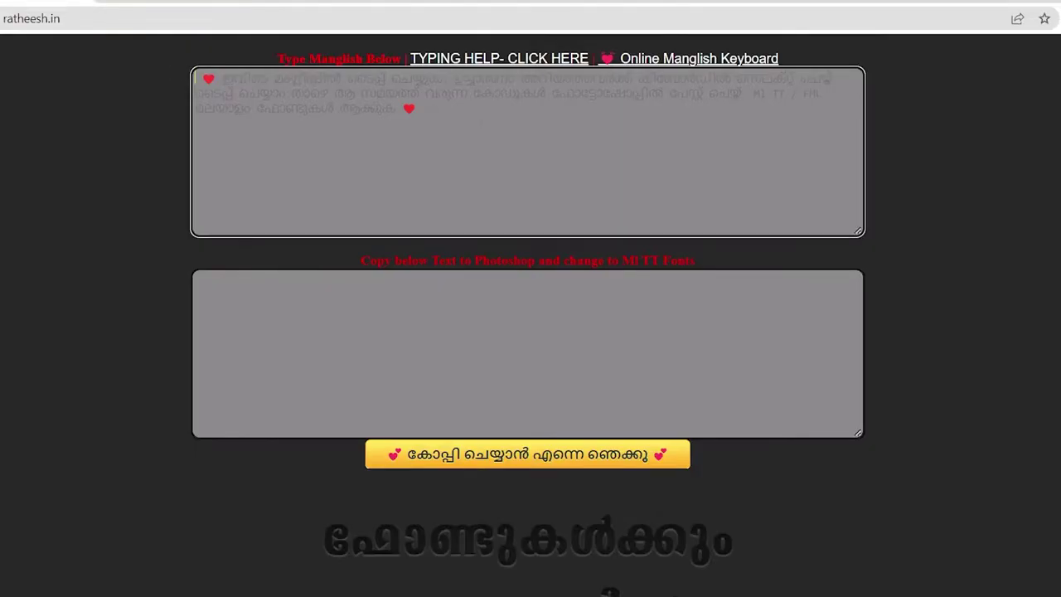
right_click(268, 85)
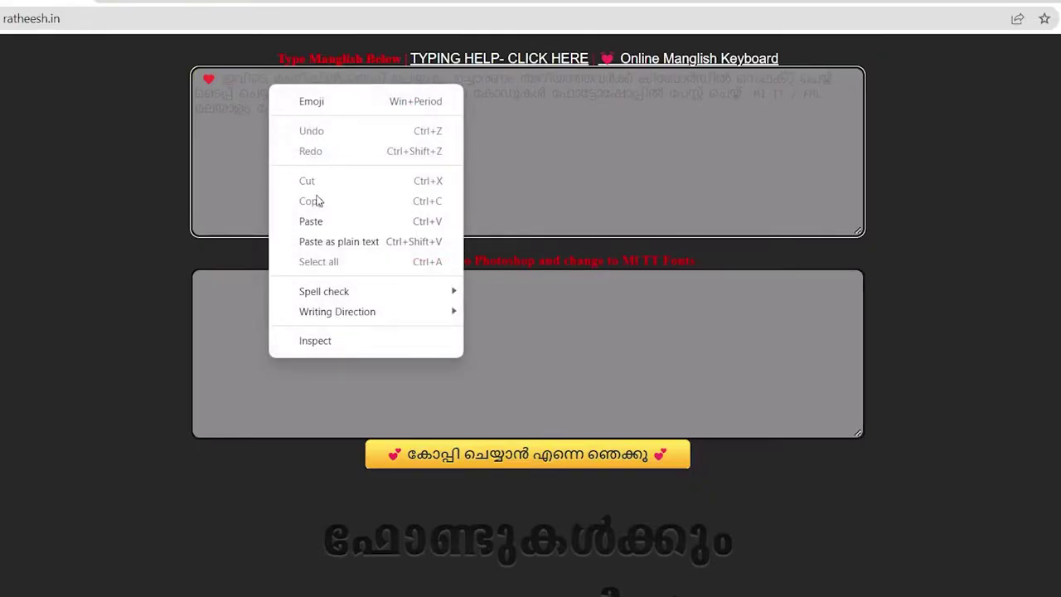
left_click(319, 220)
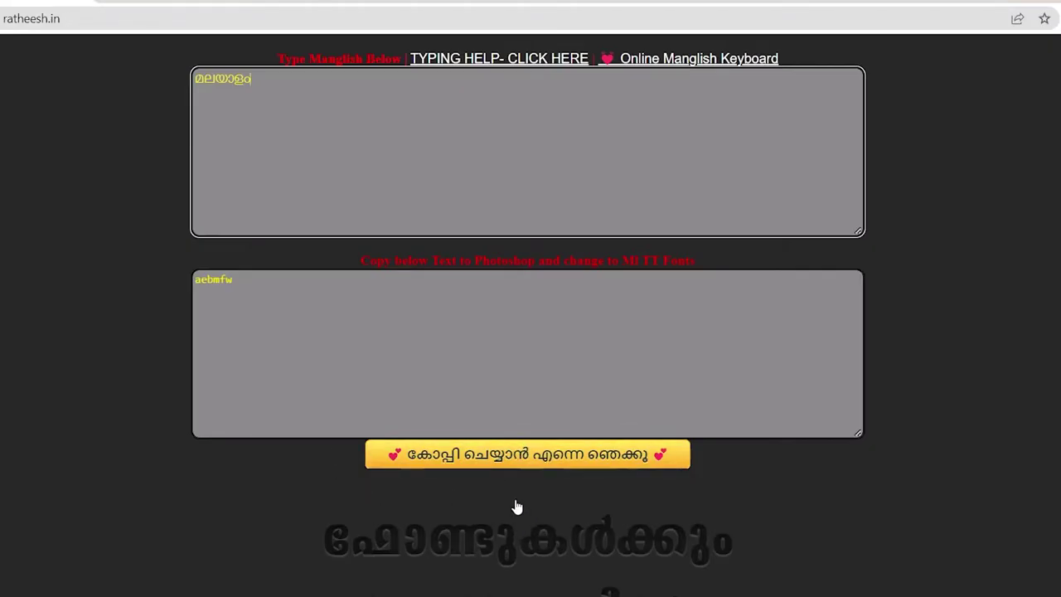
Copy the converted text "aebmfw" from the converter, dismissing the site's notice.
left_click(516, 472)
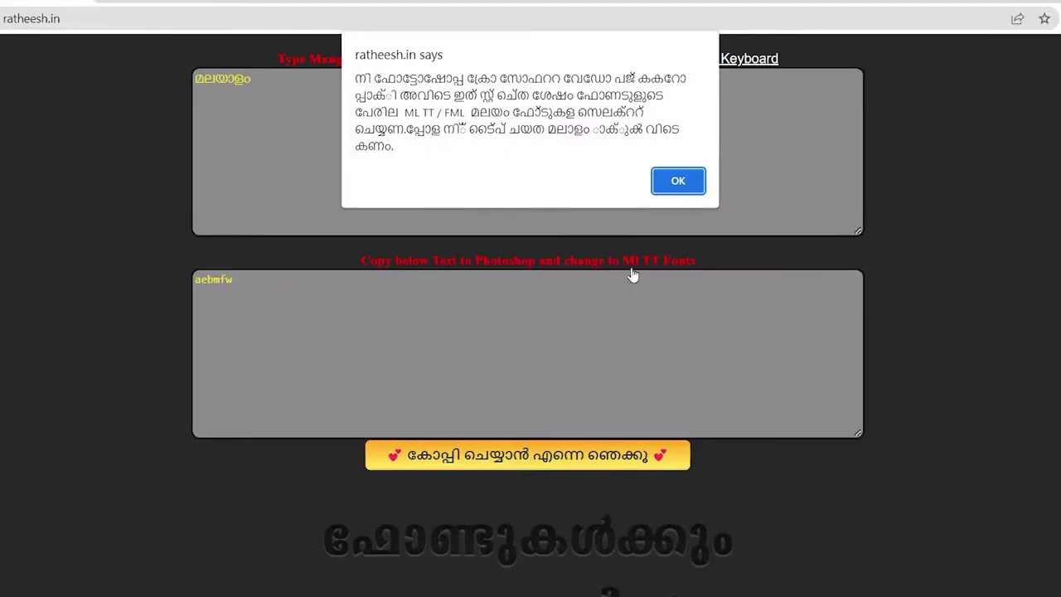
left_click(678, 181)
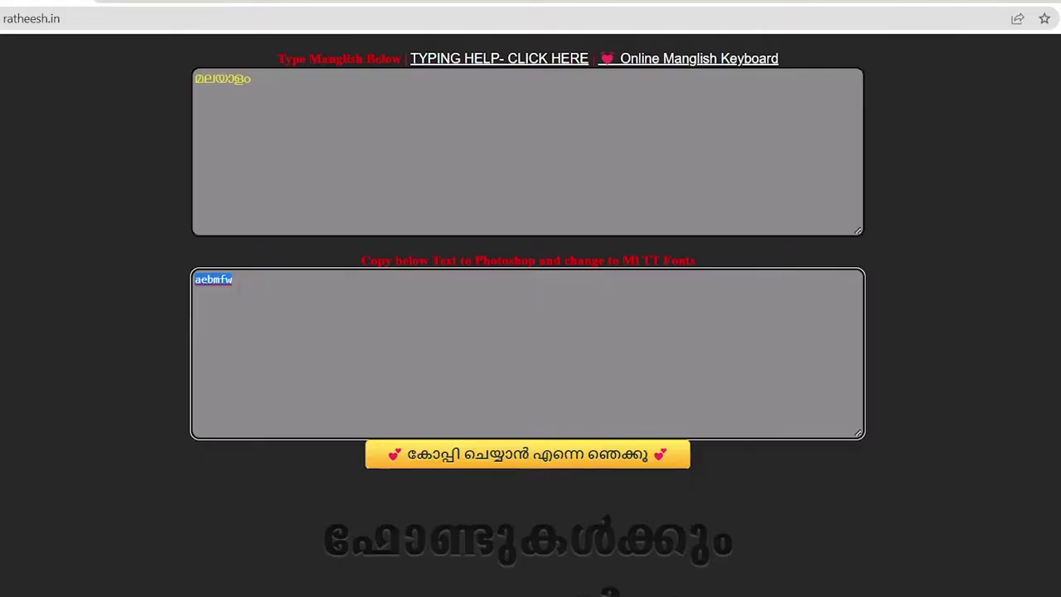
right_click(236, 285)
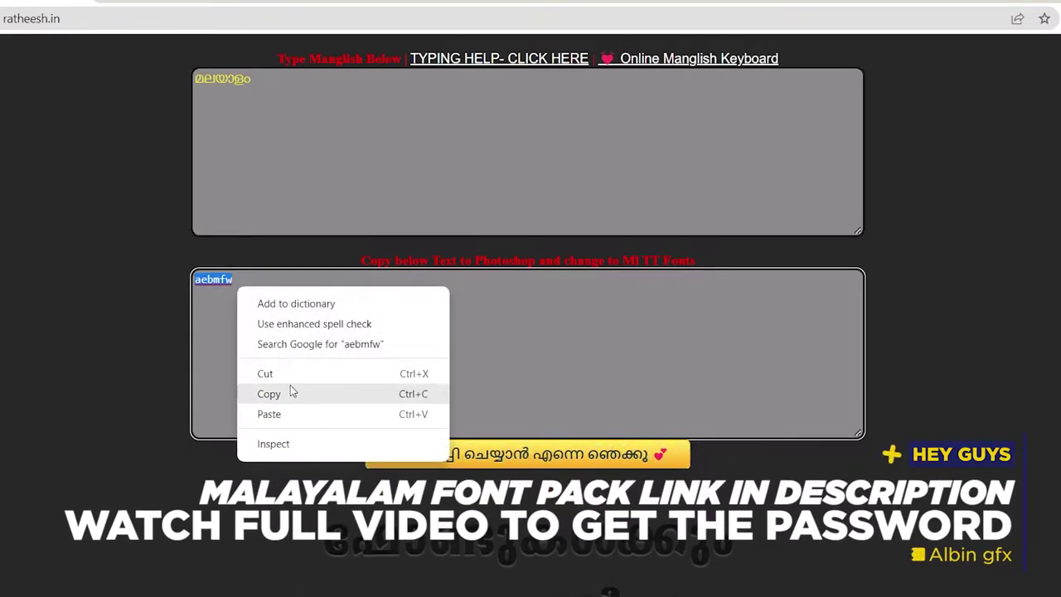
left_click(292, 391)
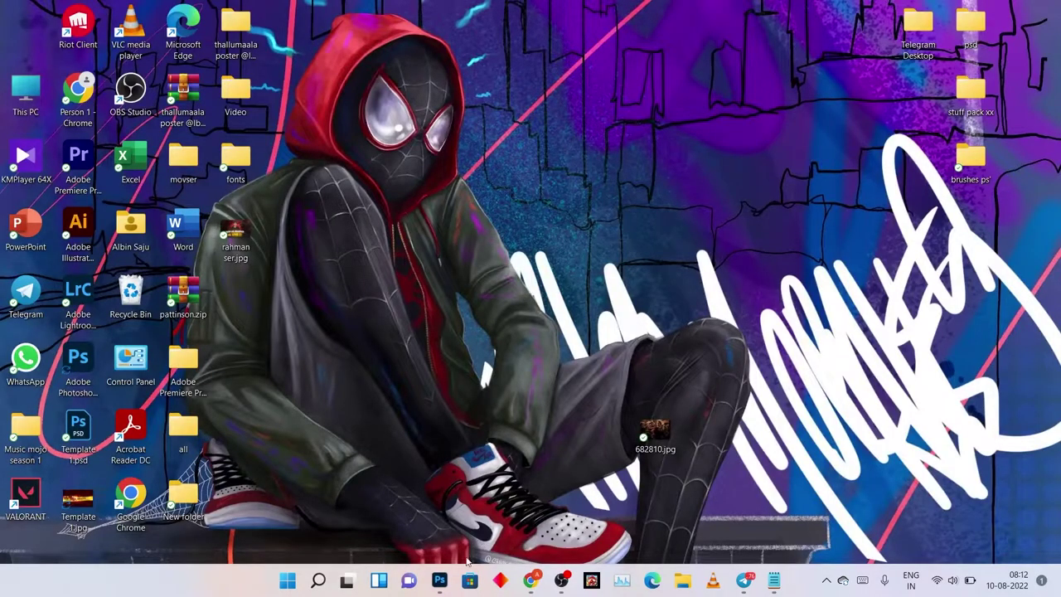
Switch to Photoshop, start a new text layer in the middle of the black canvas and paste the converted text.
left_click(439, 580)
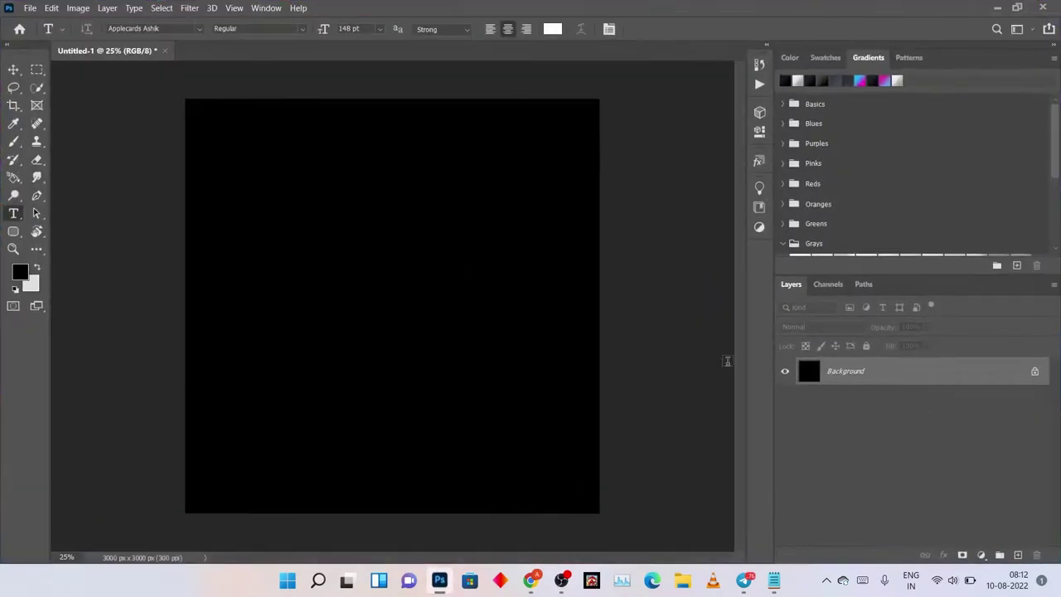
left_click(400, 320)
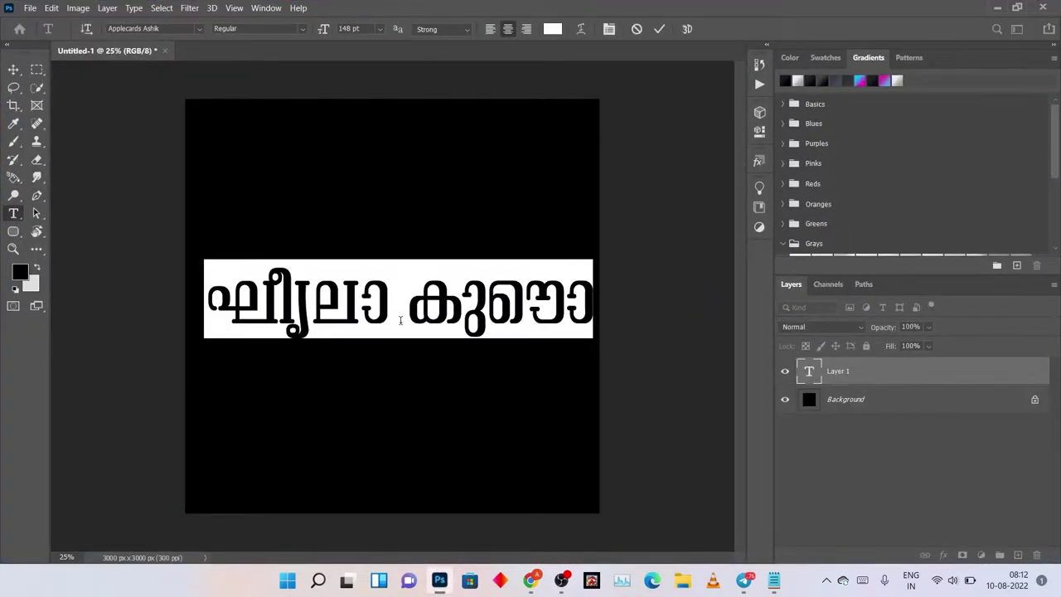
right_click(400, 320)
left_click(456, 100)
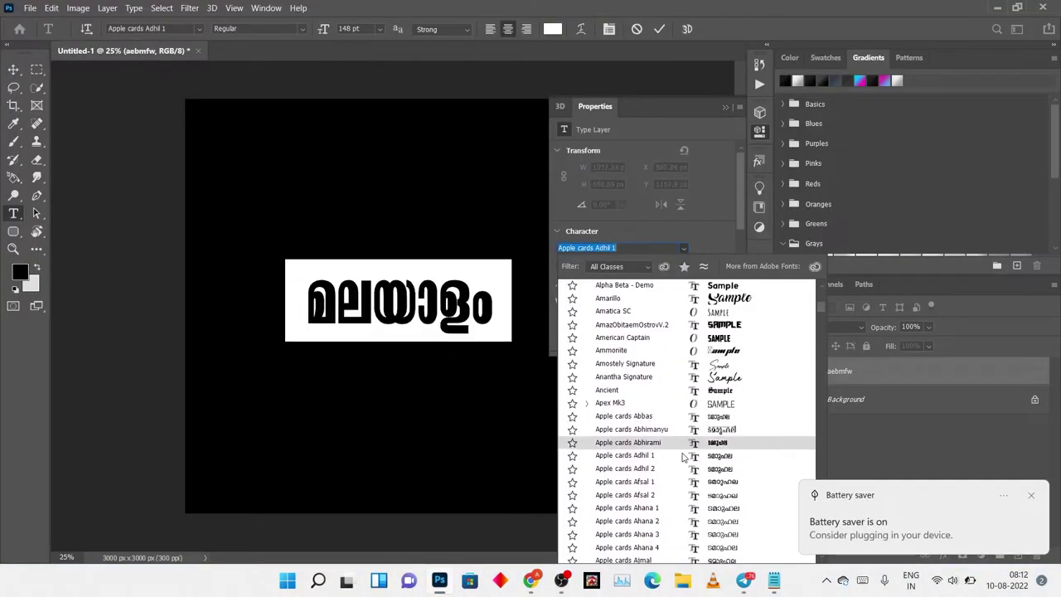
Preview the Apple cards fonts one after another on the Malayalam text, from Apple cards Adhil 1 past Apple cards Anas 2.
key("Down")
key("Down")
key("Down")
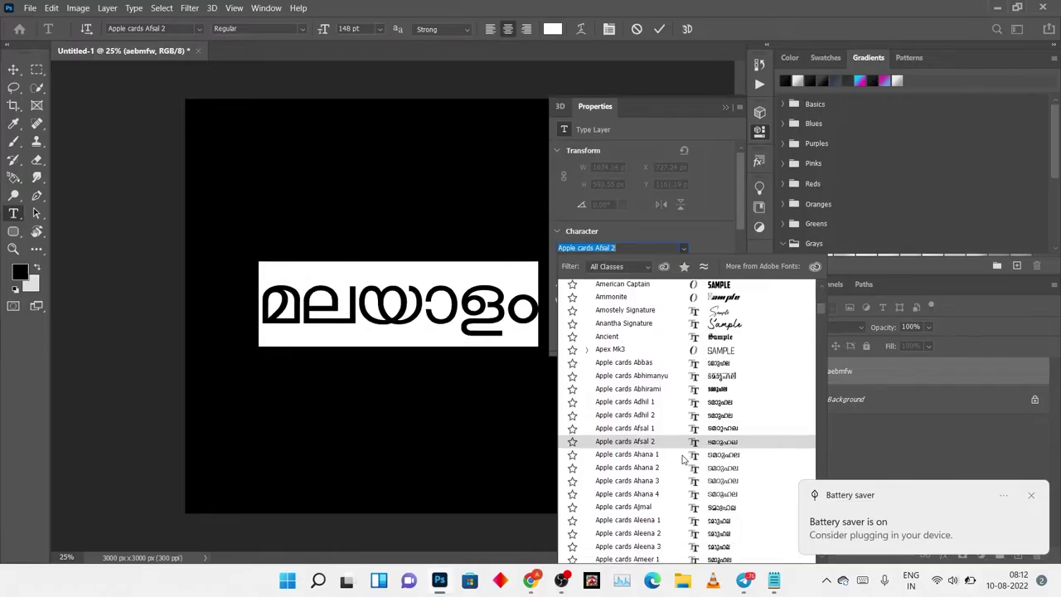
key("Down")
key("Down")
key("Down")
key("Down")
key("Down")
key("Down")
key("Down")
key("Down")
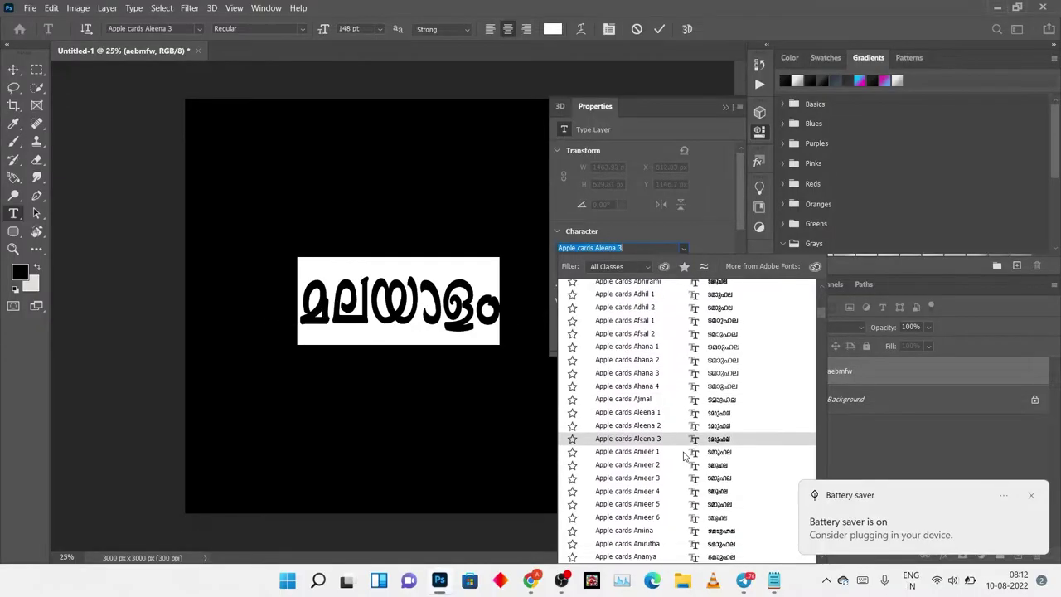
key("Down")
key("Down")
key("Down")
key("Down")
key("Down")
key("Down")
key("Down")
key("Down")
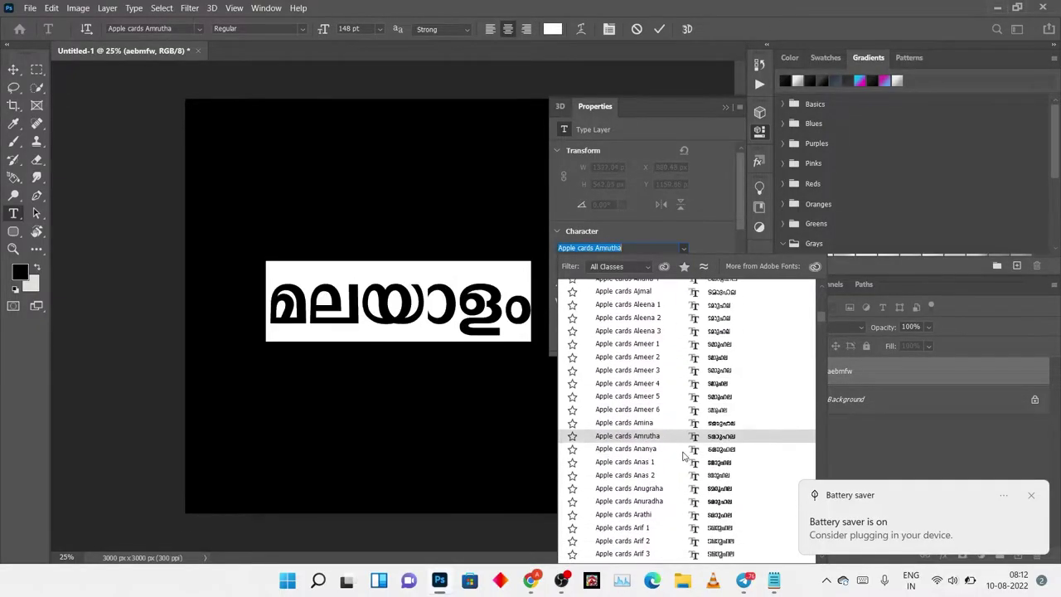
key("Down")
key("Down")
key("Down")
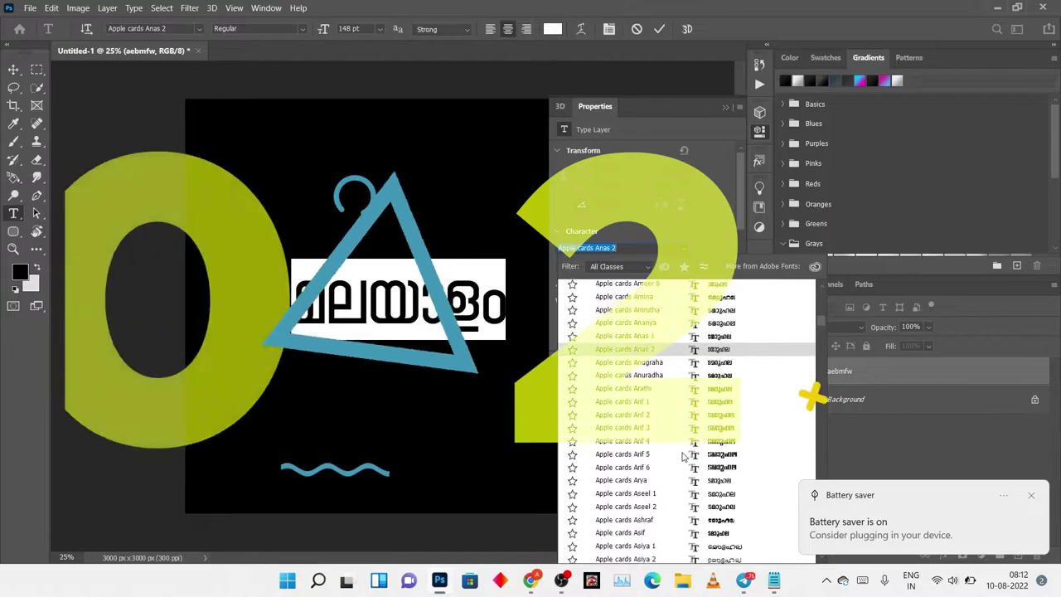
key("Down")
key("Down")
key("Down")
key("Down")
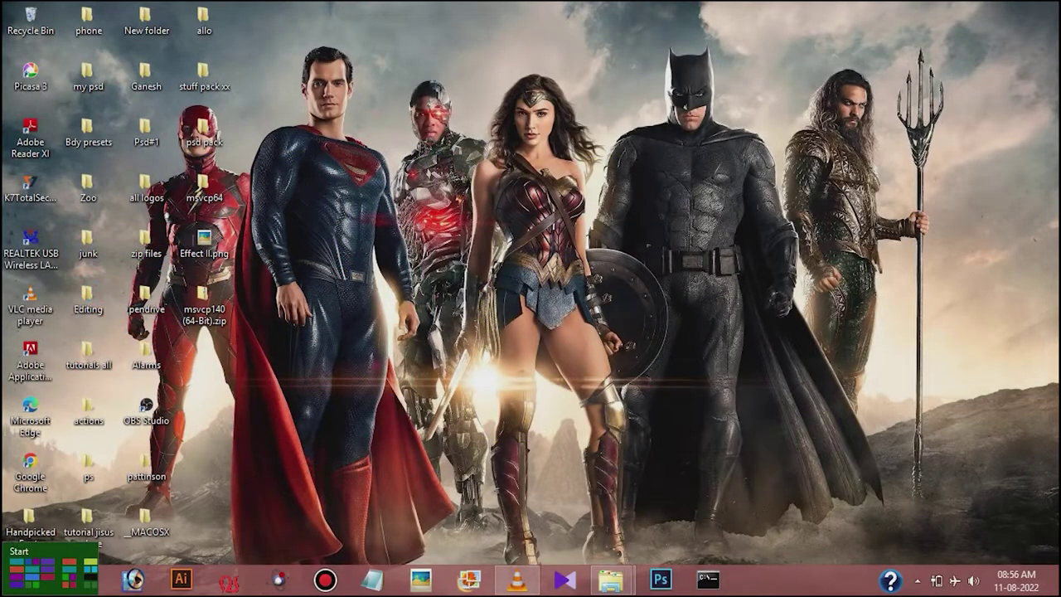
Open Varamozhi Editor through an app search for "vara" and move its window to the middle of the desktop.
left_click(2, 594)
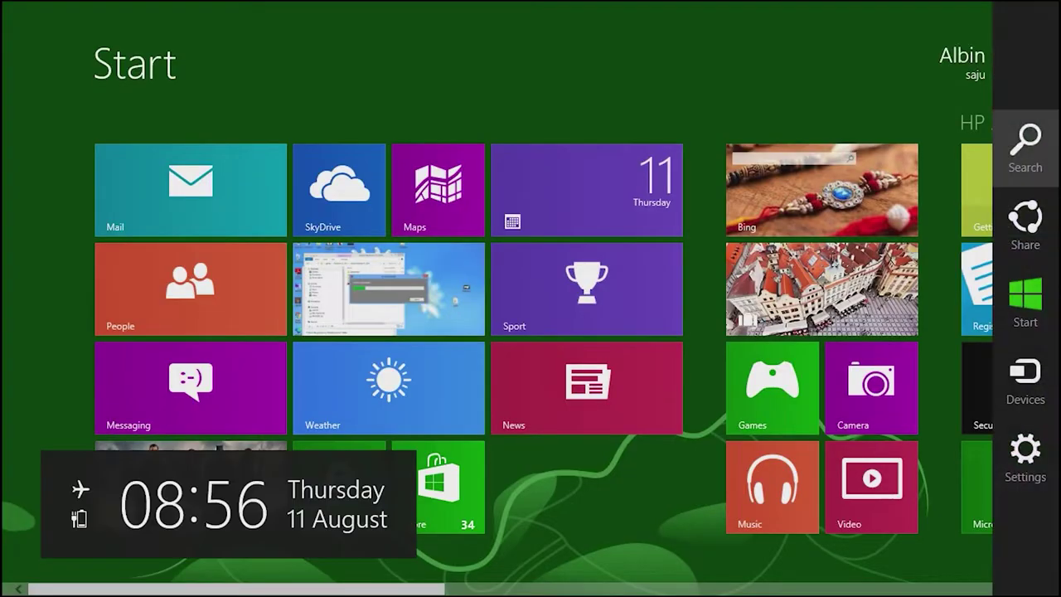
left_click(1025, 143)
type("vara")
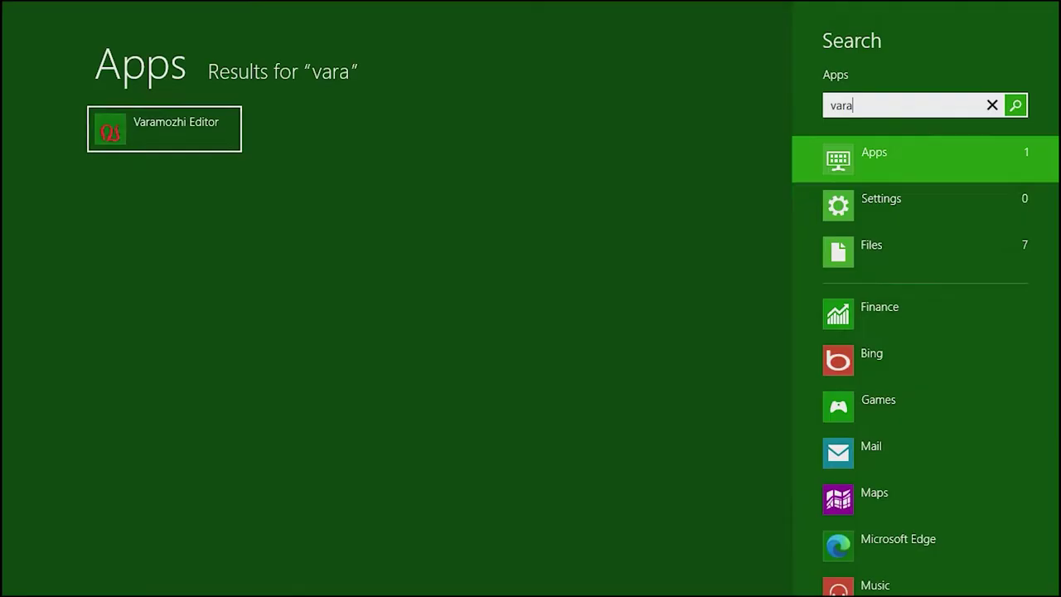
key("Return")
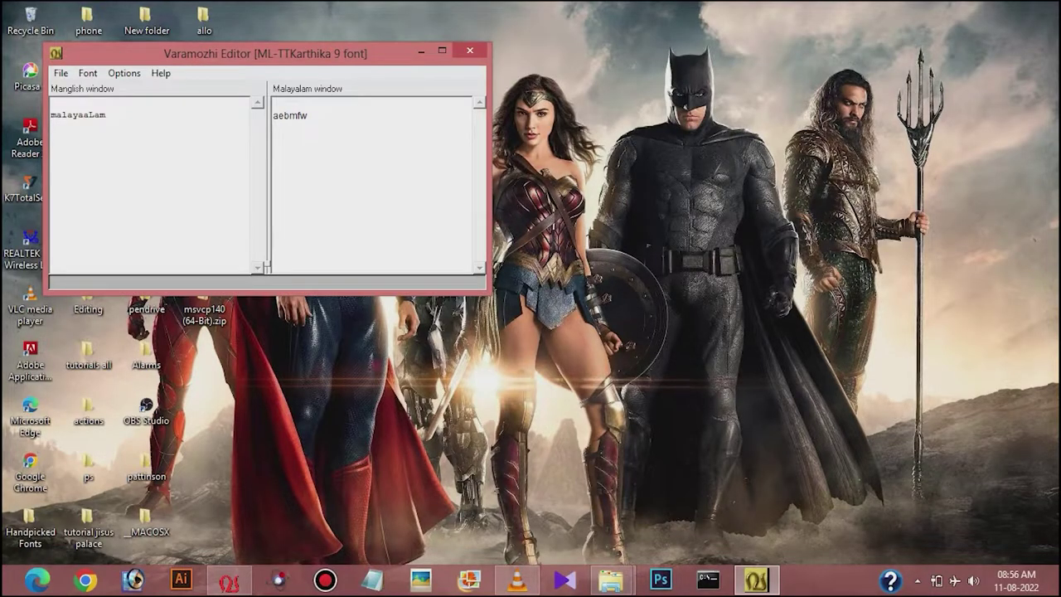
left_click_drag(265, 53, 525, 130)
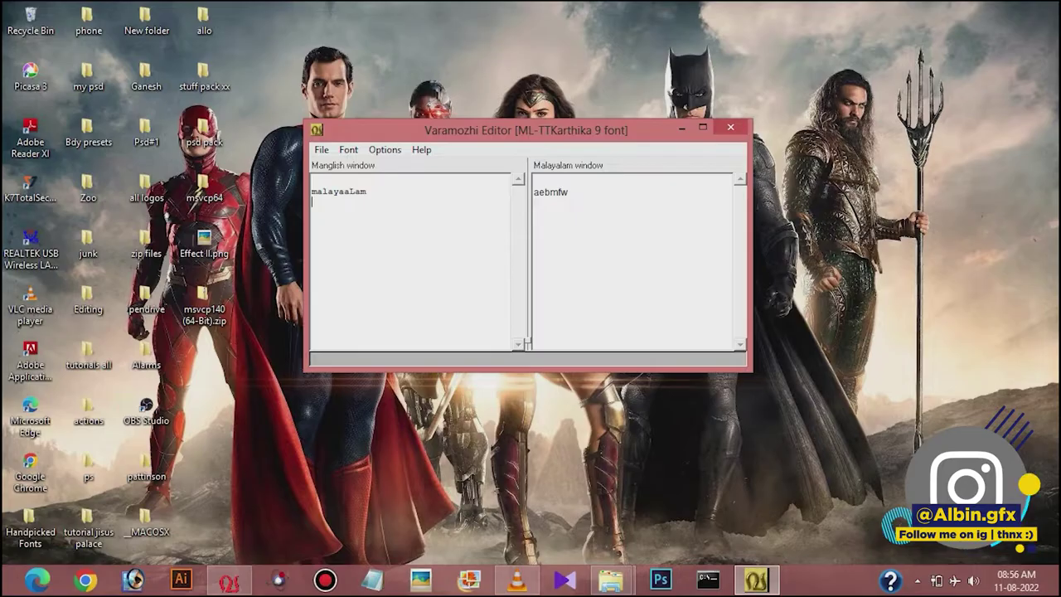
Clear the existing Manglish text and select the ML-TTKarthika font for the editor.
key("ctrl+a")
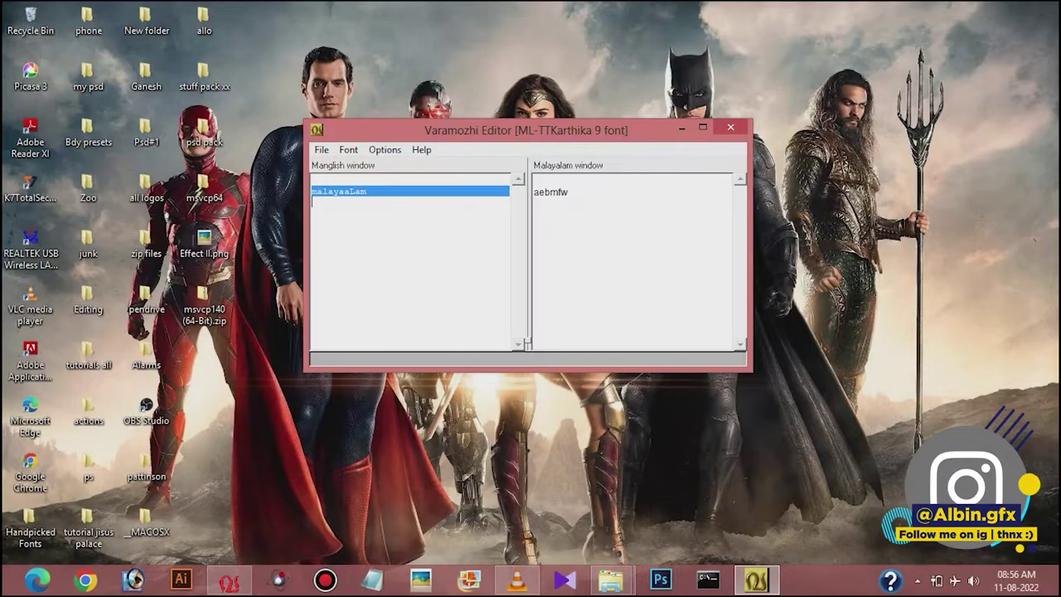
key("BackSpace")
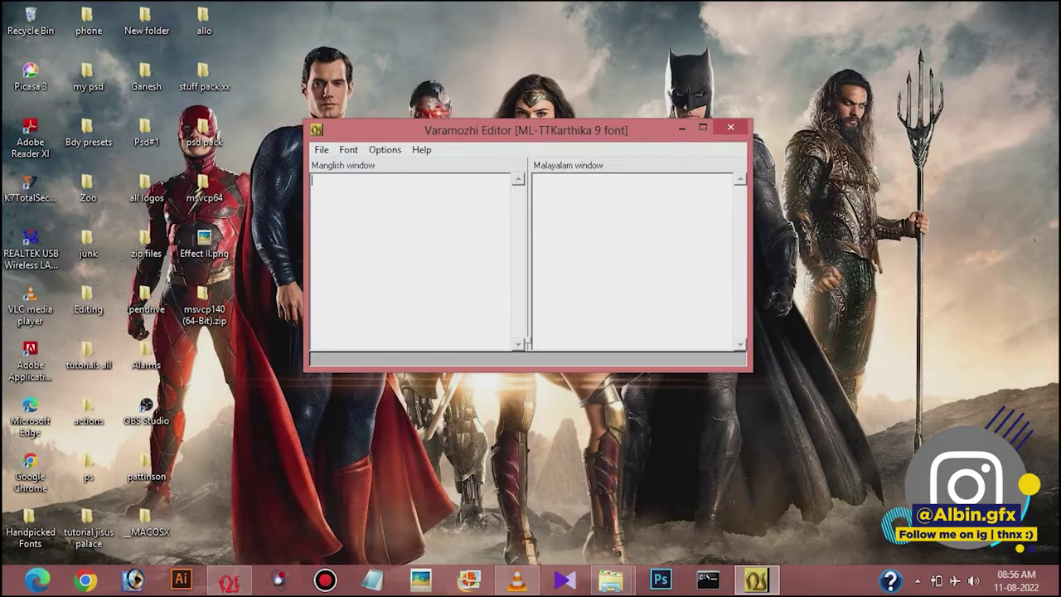
left_click(348, 149)
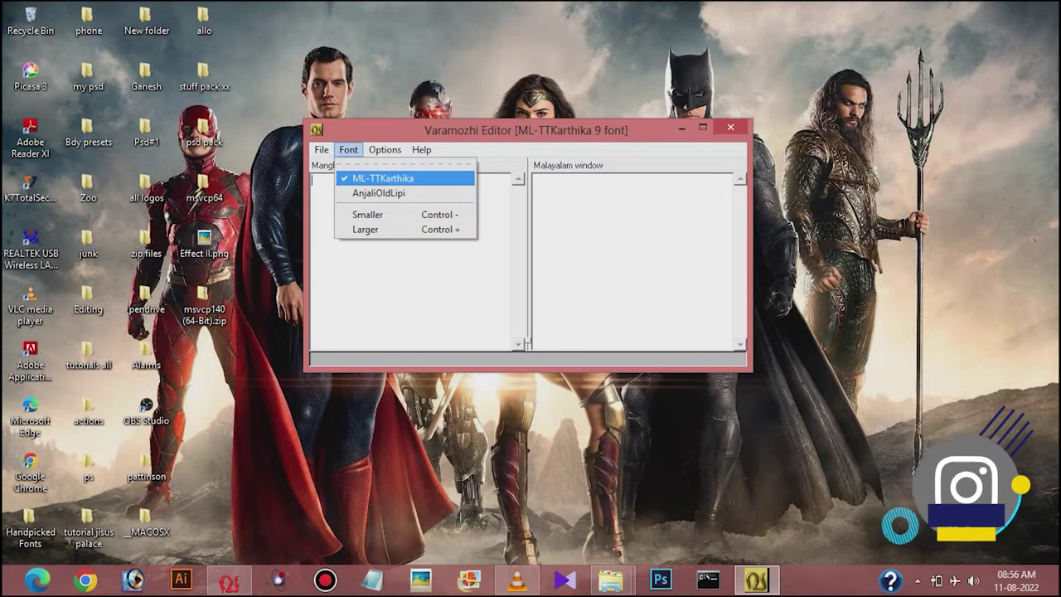
key("Return")
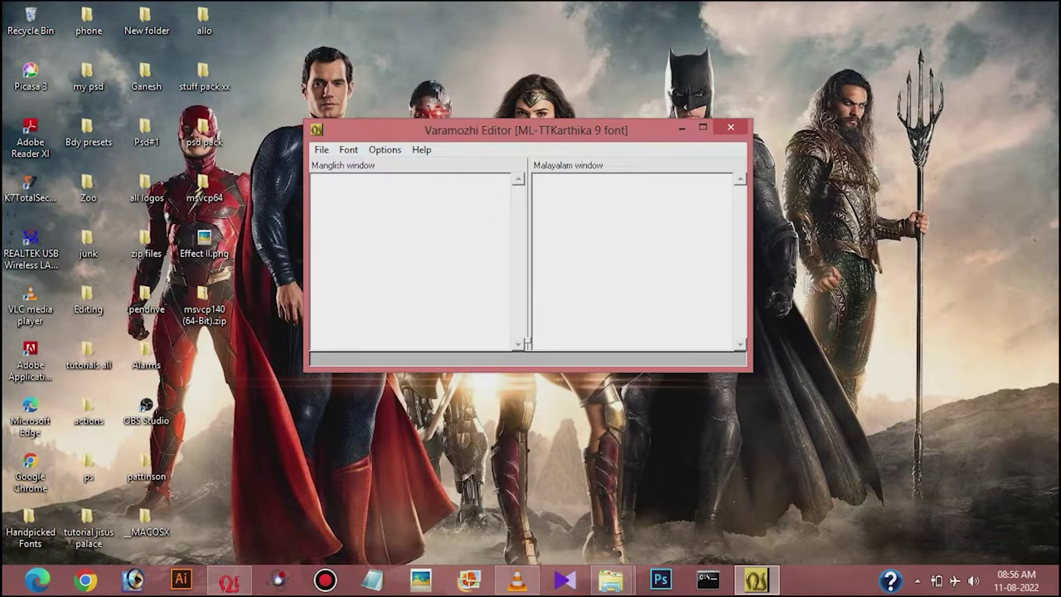
Switch the editor's font to AnjaliOldLipi and enter "malayaaLam" as the Manglish text.
key("alt+o")
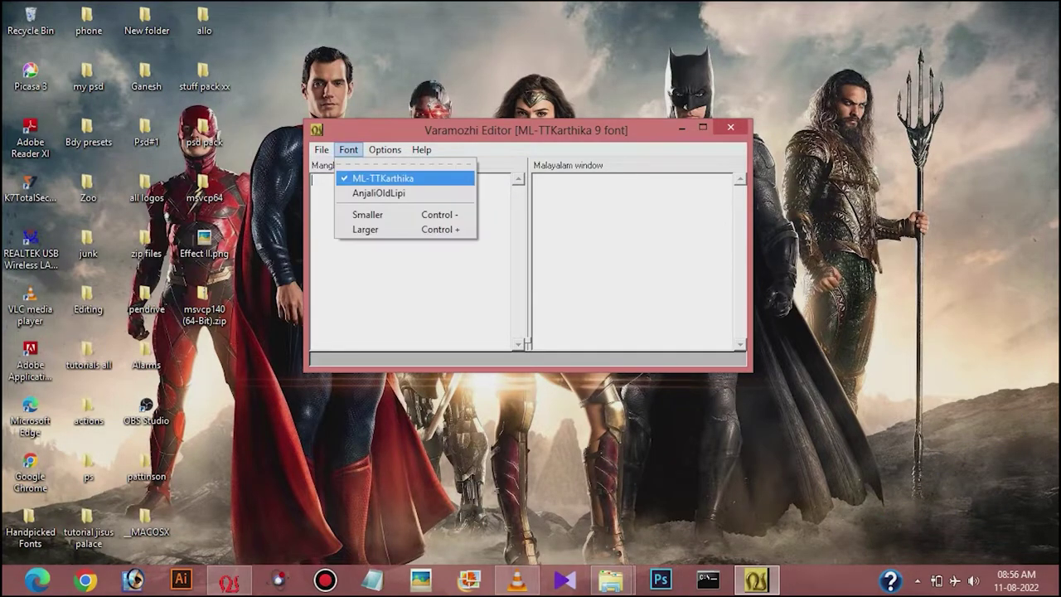
key("Down")
key("Return")
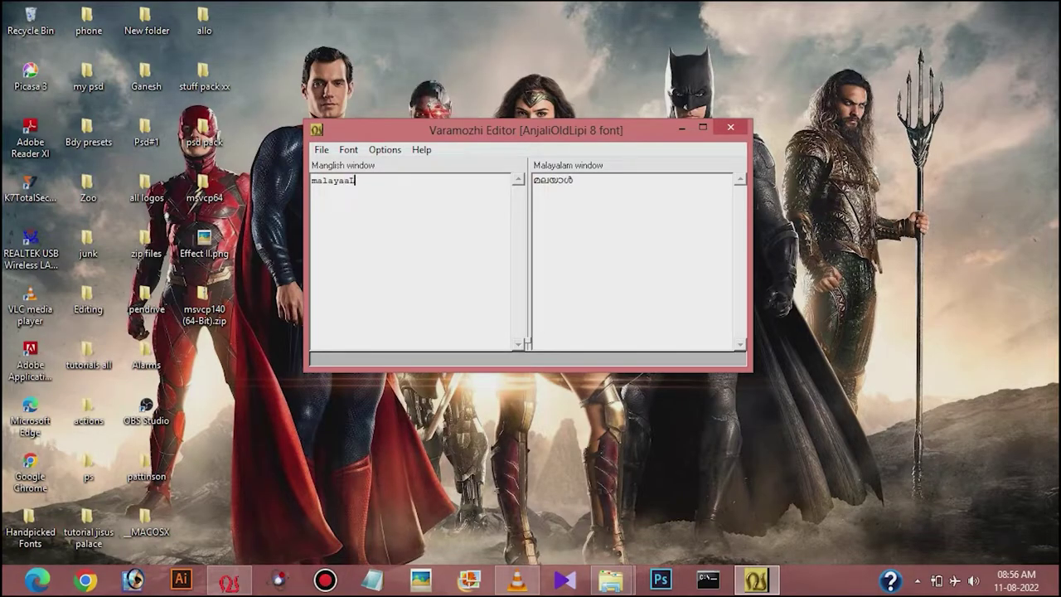
type("m")
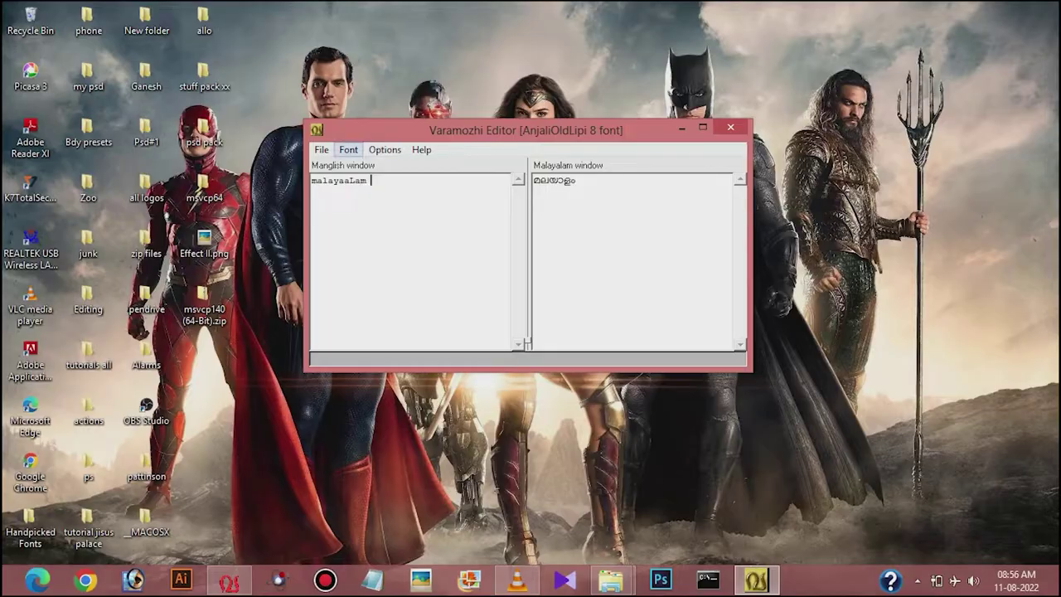
Set the editor's font back to ML-TTKarthika and copy the converted text "aebmfw" from the Malayalam window.
left_click(348, 149)
key("Down")
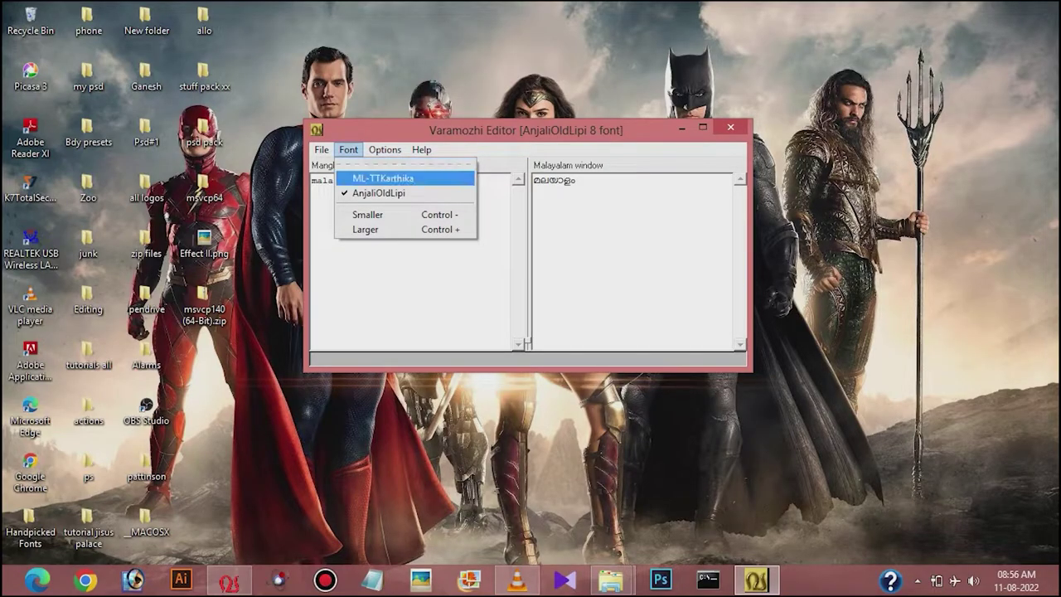
key("Return")
left_click_drag(580, 192, 534, 180)
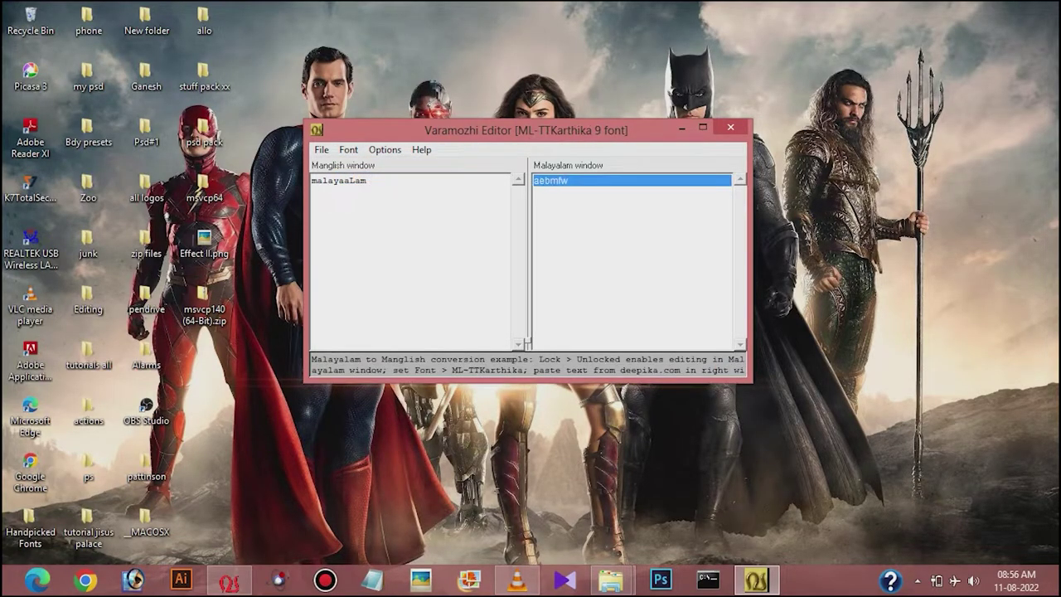
right_click(536, 182)
mouse_move(562, 206)
left_click(622, 242)
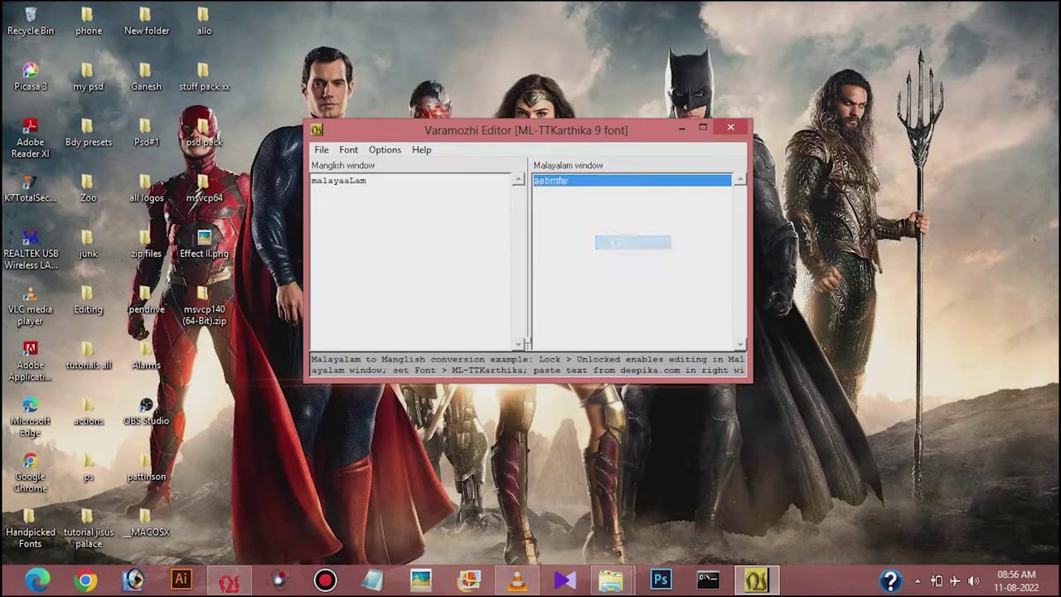
Switch to Photoshop, paste the converted text into a text box on the white canvas and open the font list.
left_click(661, 580)
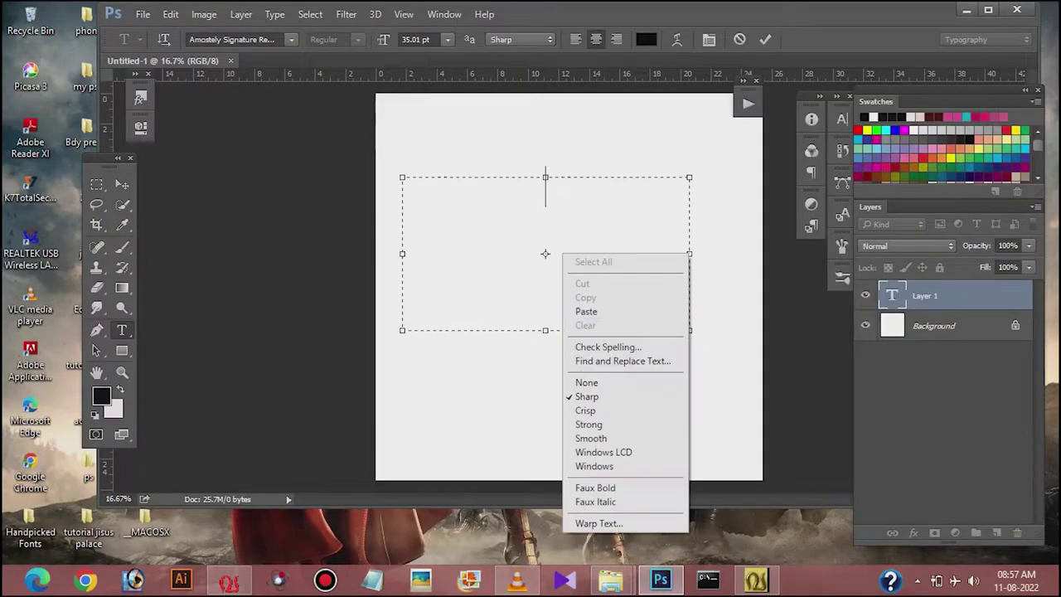
left_click(585, 310)
left_click(291, 39)
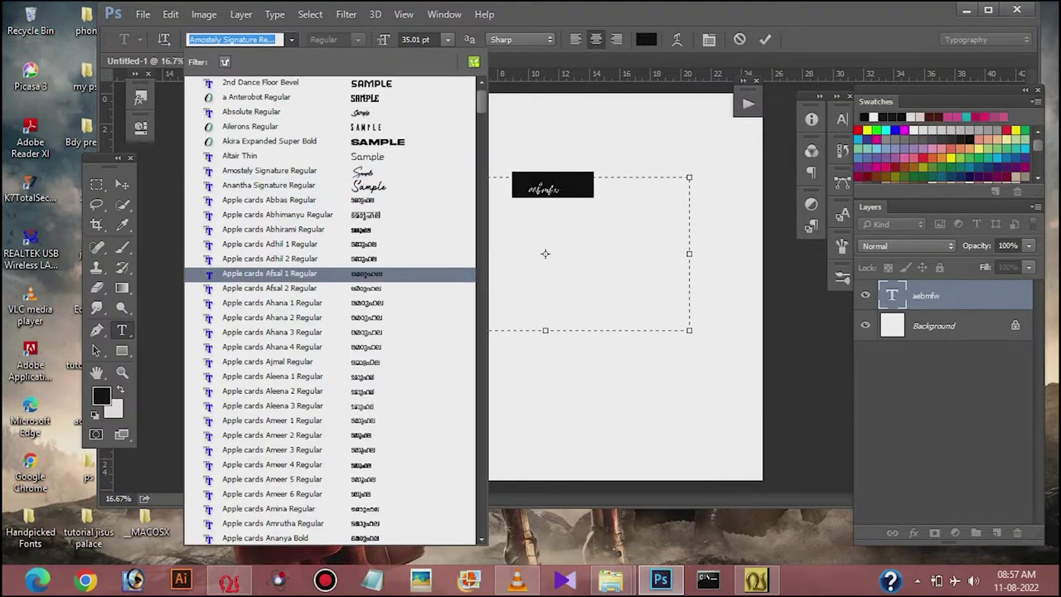
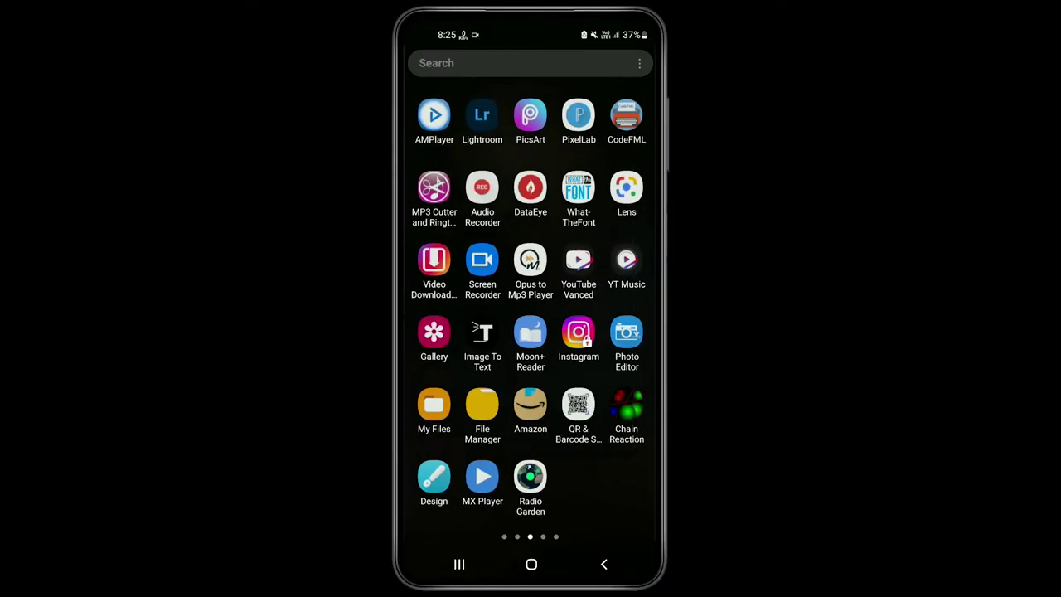
Open the CodeFML app on the phone.
left_click(626, 116)
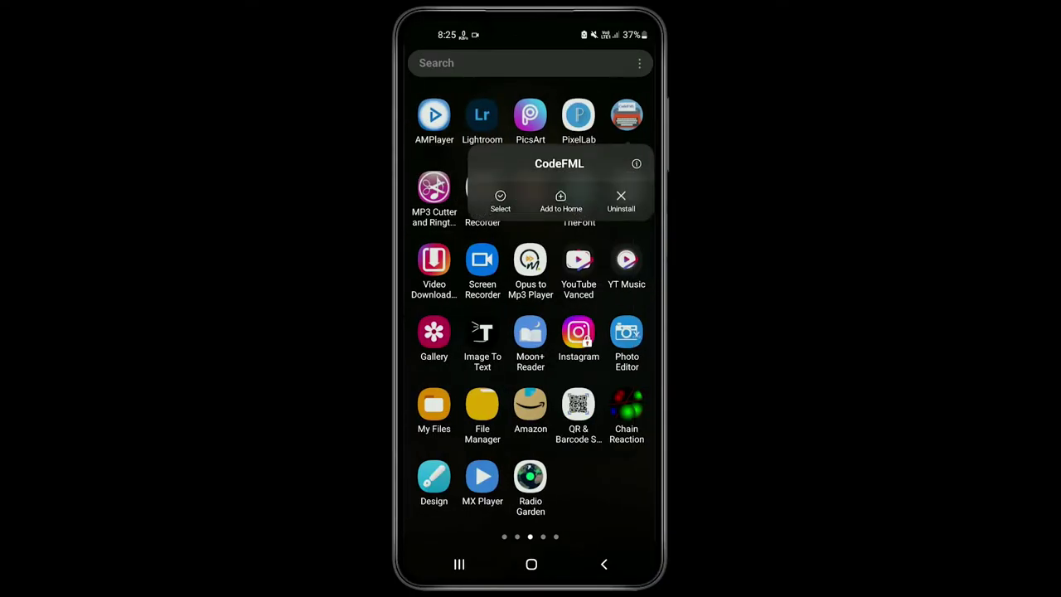
key("Escape")
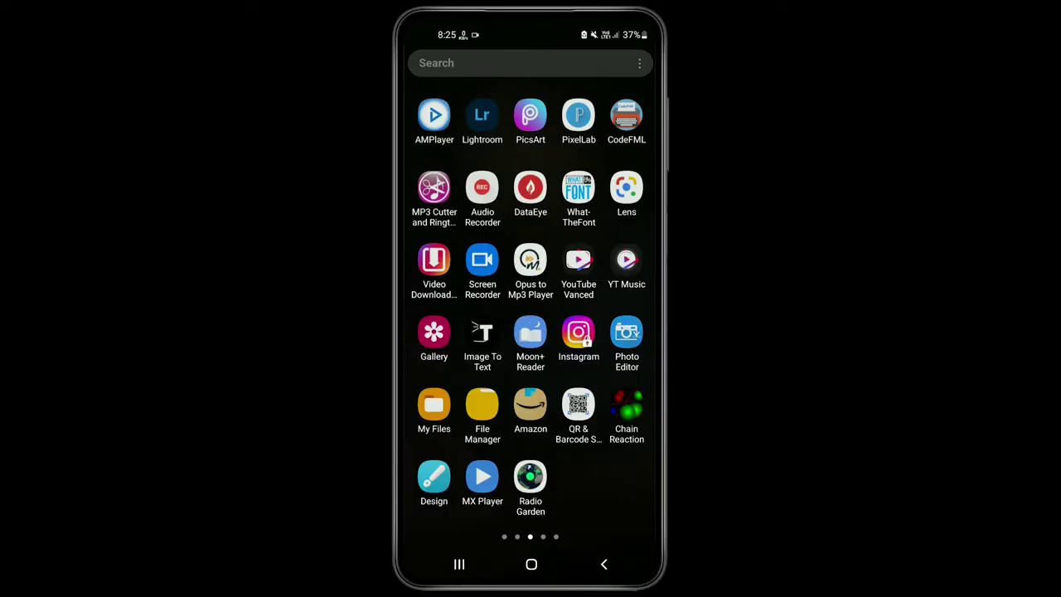
left_click(626, 116)
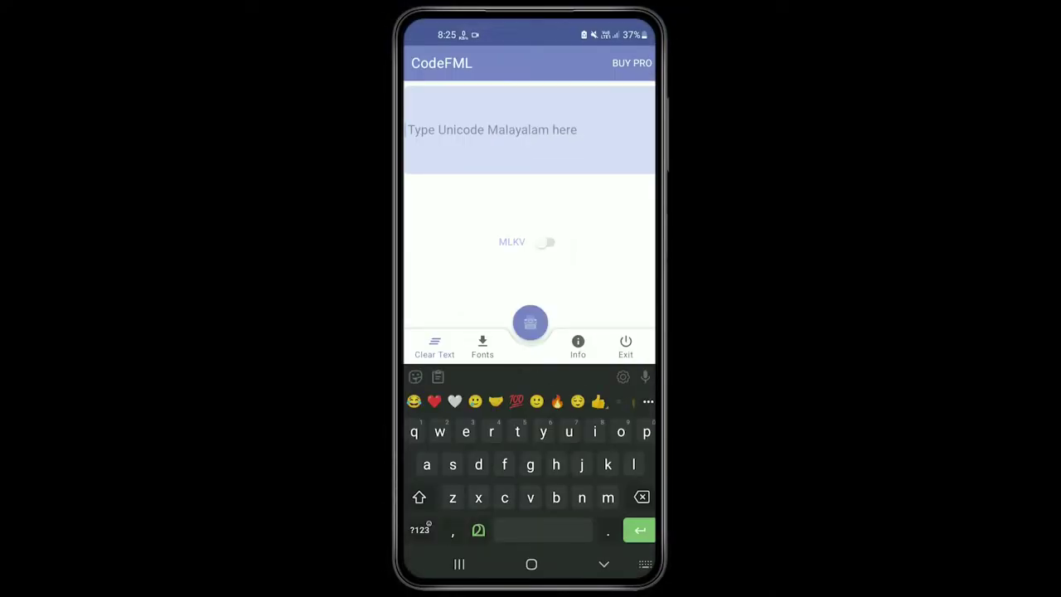
Enter "മലയാളം എന്റെ ഭാഷ" as the Unicode Malayalam text and convert it to FML, copying the result.
type("malay")
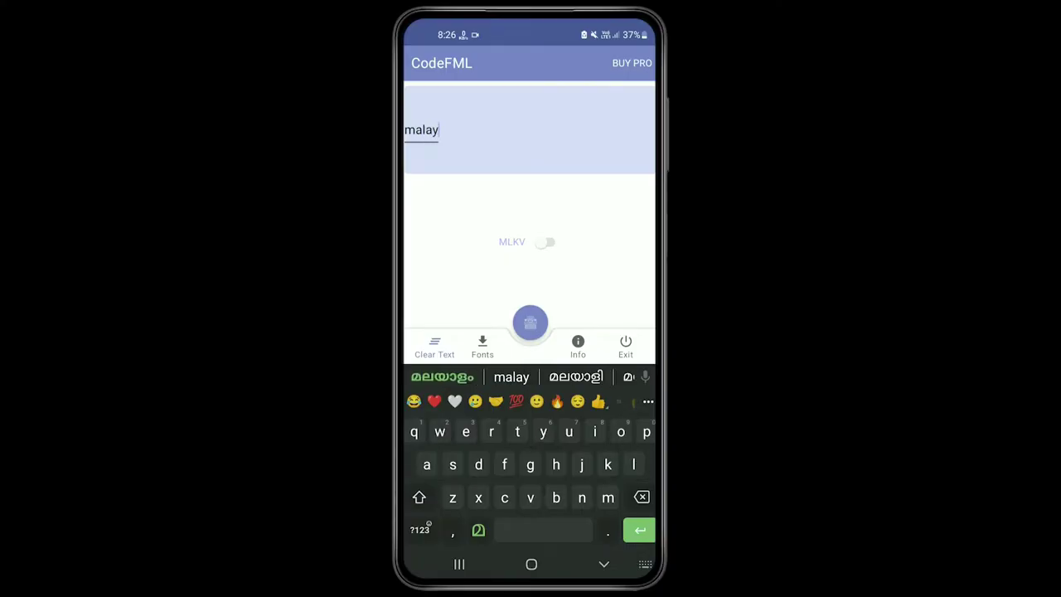
key("space")
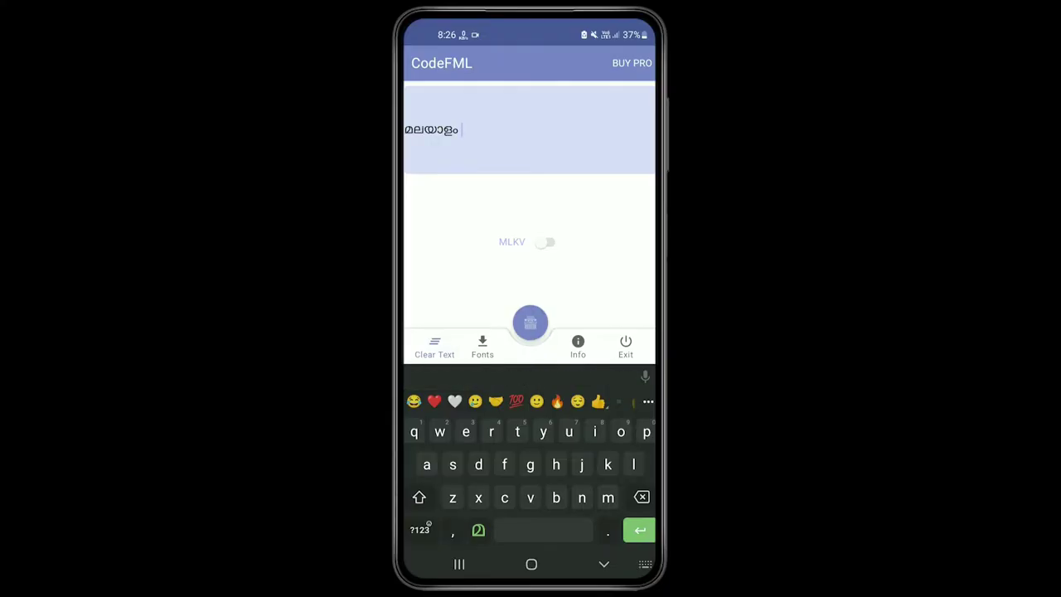
type("ente")
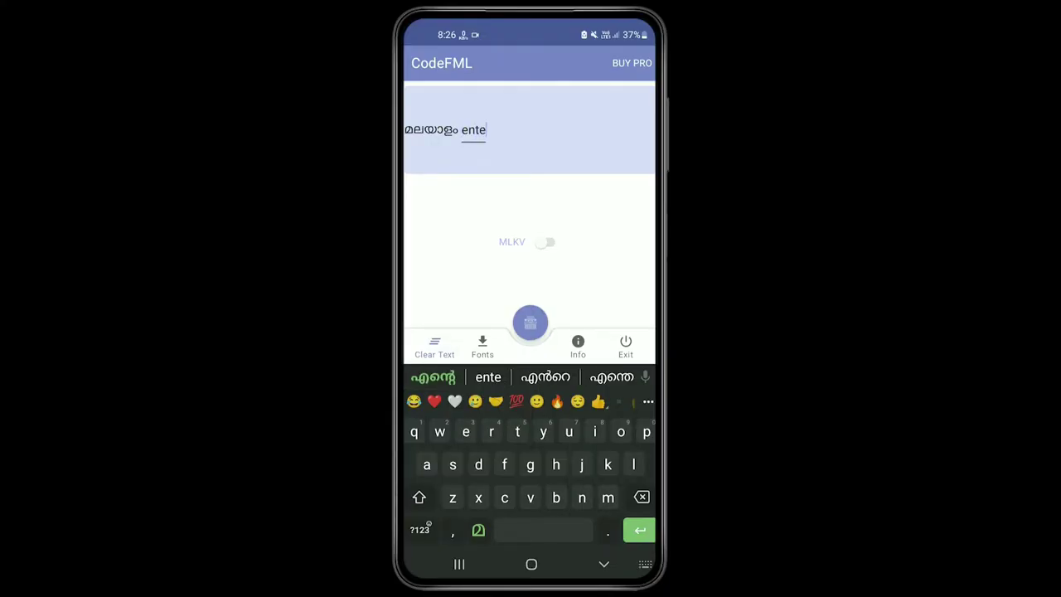
type(" bhasg")
key("BackSpace")
key("space")
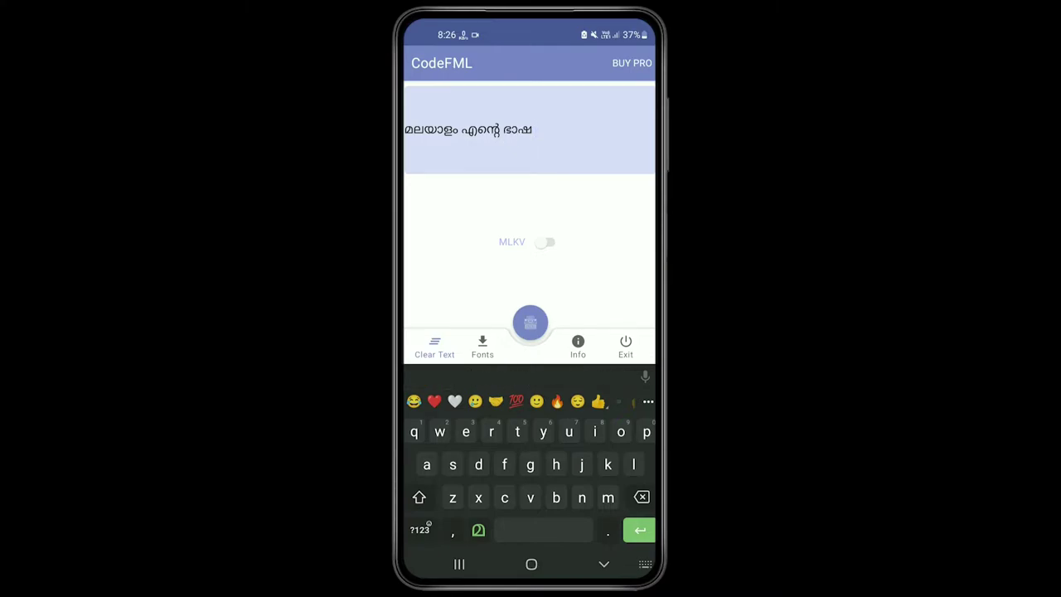
key("Escape")
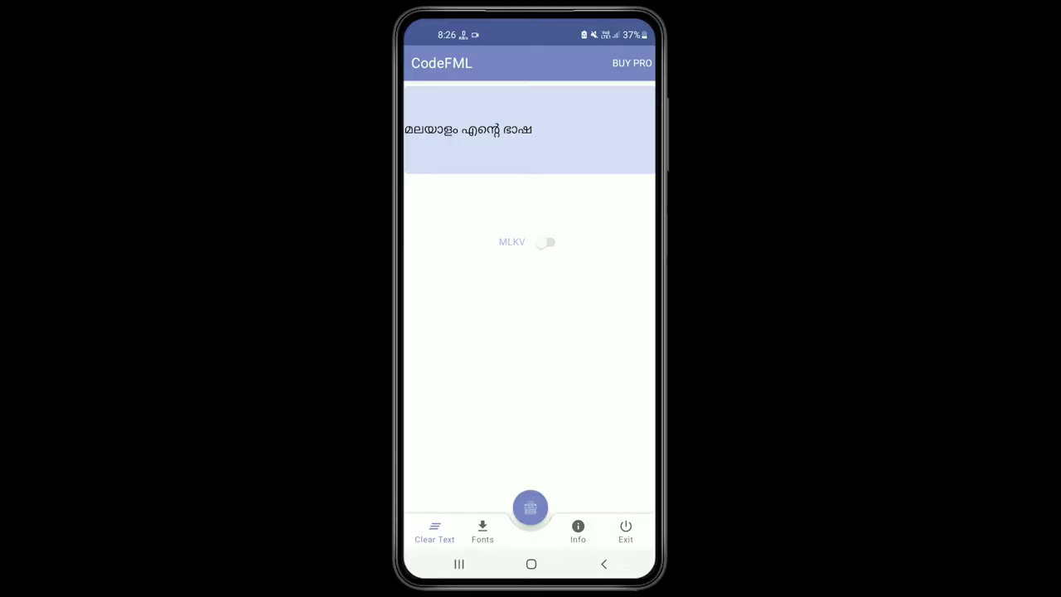
left_click(530, 508)
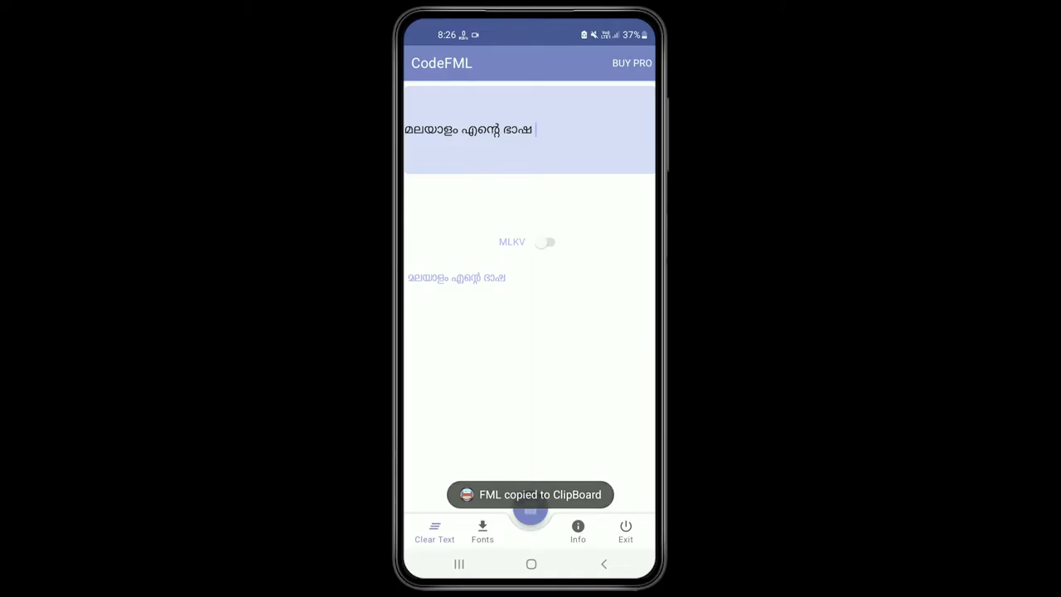
Leave CodeFML and open Telegram from the phone's app list.
left_click(530, 563)
left_click(616, 509)
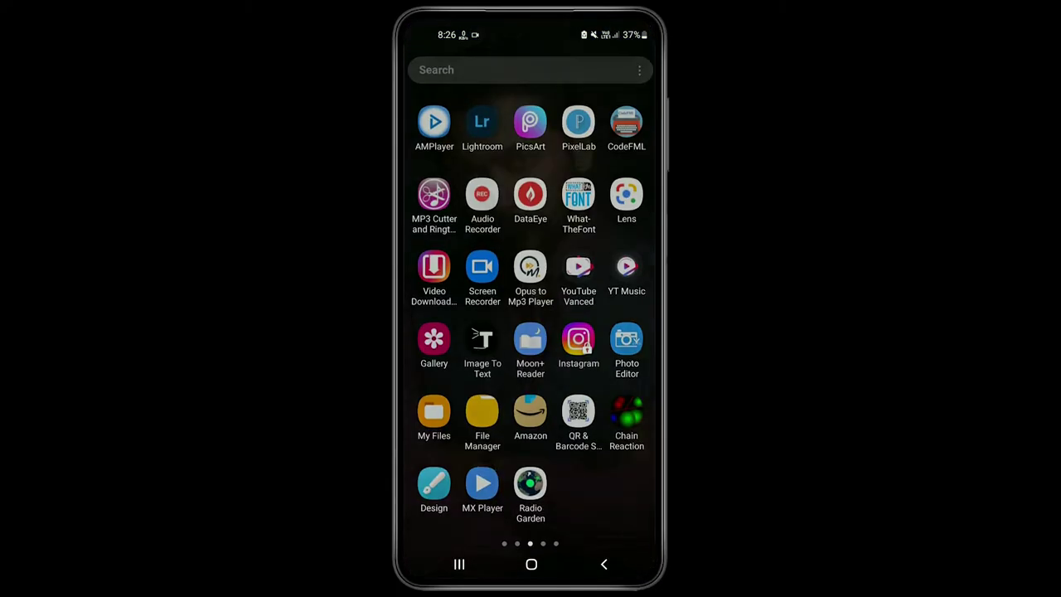
left_click_drag(613, 332, 447, 331)
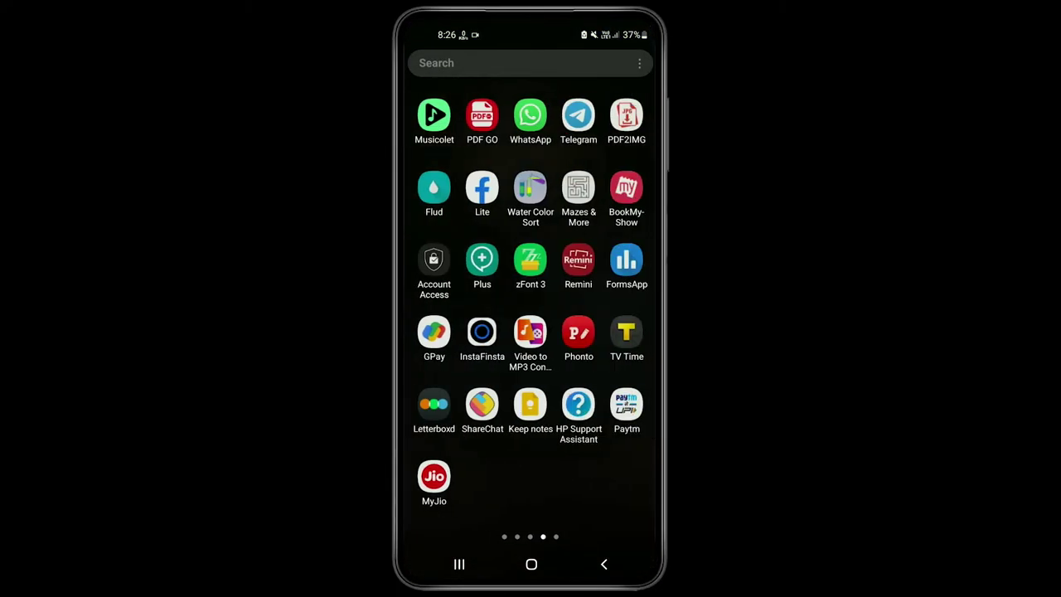
left_click_drag(530, 33, 530, 332)
left_click(550, 102)
left_click_drag(531, 498, 531, 166)
left_click(577, 116)
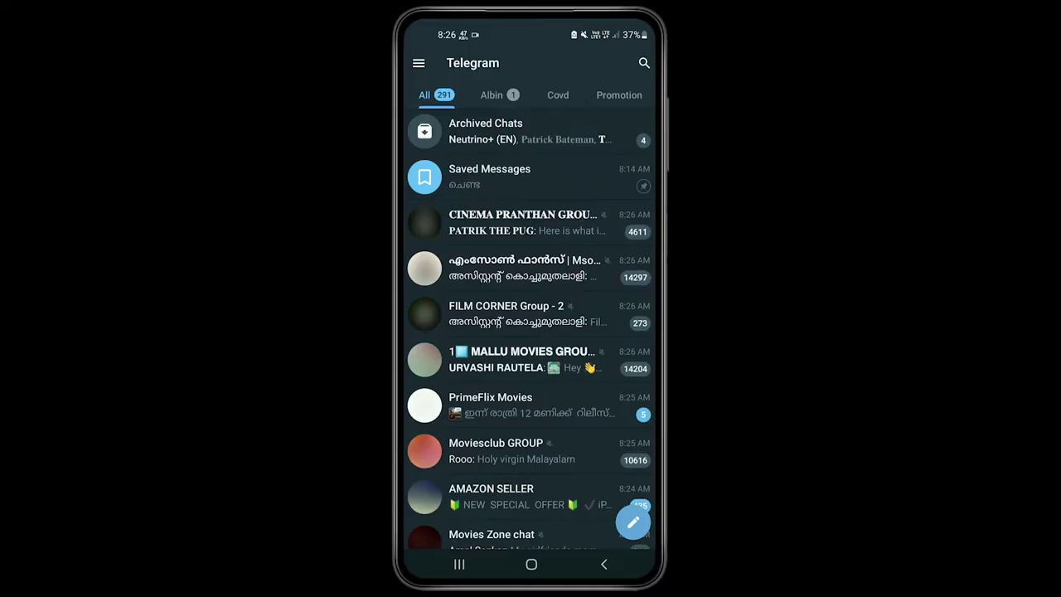
Open Saved Messages in Telegram, paste the FML text "aebmfw Fsâ `mj" and send it.
left_click(530, 176)
left_click(512, 534)
left_click(530, 376)
left_click(644, 349)
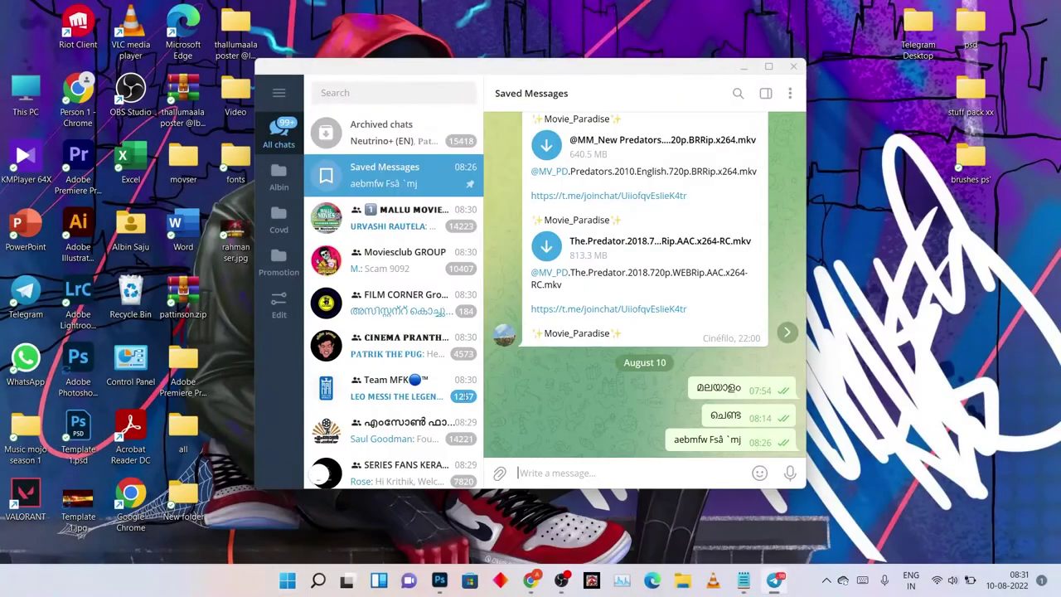
Copy the FML message "aebmfw Fsâ `mj" from Telegram's Saved Messages and paste it as new text on the Photoshop canvas.
right_click(763, 441)
left_click(806, 359)
left_click(439, 580)
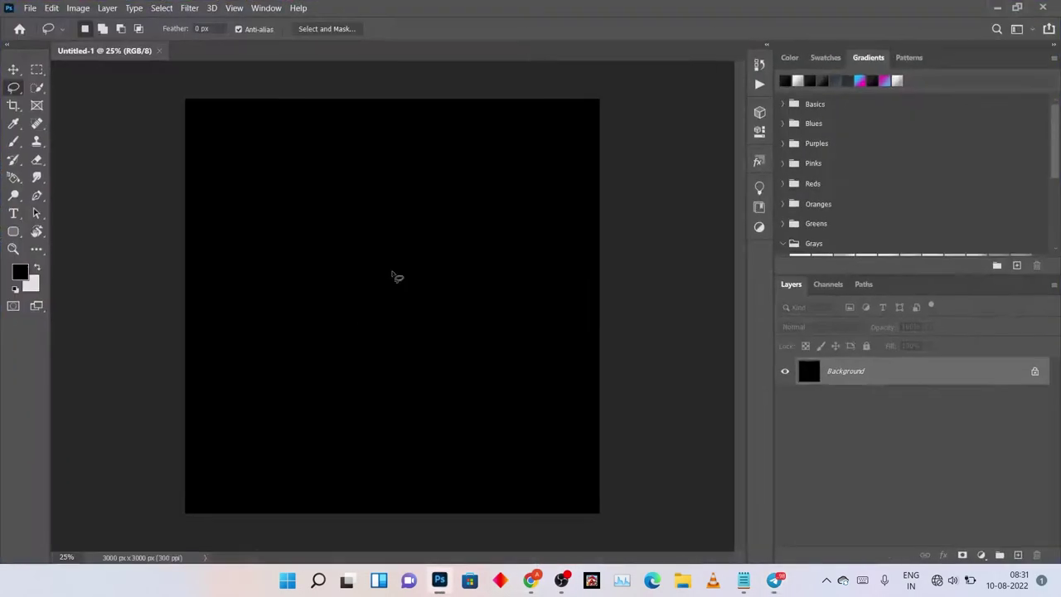
left_click(14, 213)
left_click(326, 262)
key("ctrl+v")
Search the fonts for "apple" and apply an Apple cards font to the pasted text.
left_click(183, 27)
type("apple")
left_click(230, 202)
left_click(94, 80)
triple_click(576, 270)
left_click(177, 29)
type("app")
key("Return")
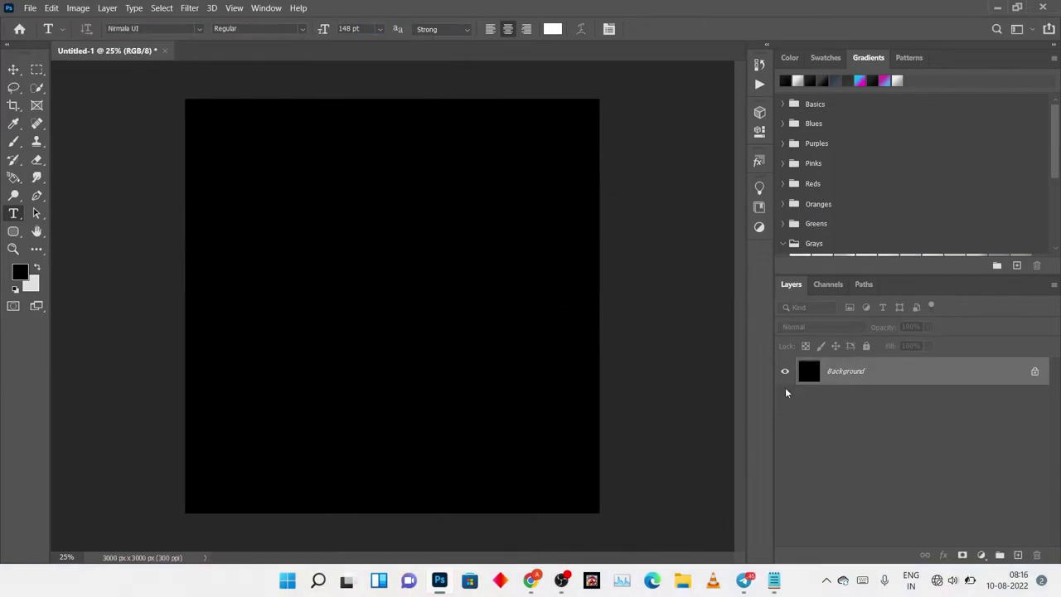
Copy the message "ചെണ്ട" from Telegram's Saved Messages, then minimize Telegram and Photoshop.
left_click(744, 580)
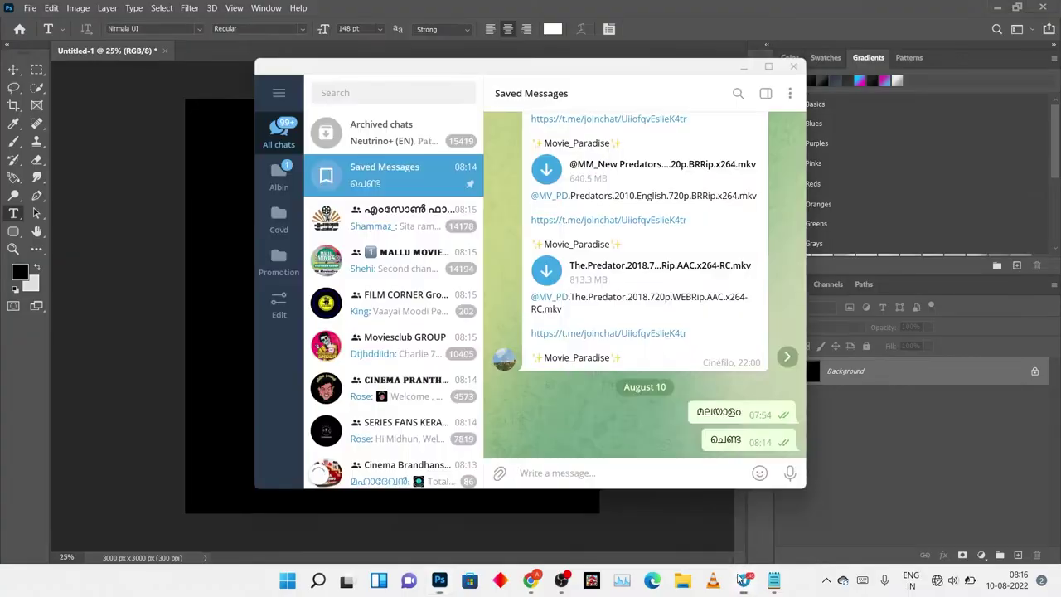
right_click(751, 443)
left_click(803, 356)
left_click(743, 67)
left_click(942, 580)
left_click(868, 313)
left_click(995, 9)
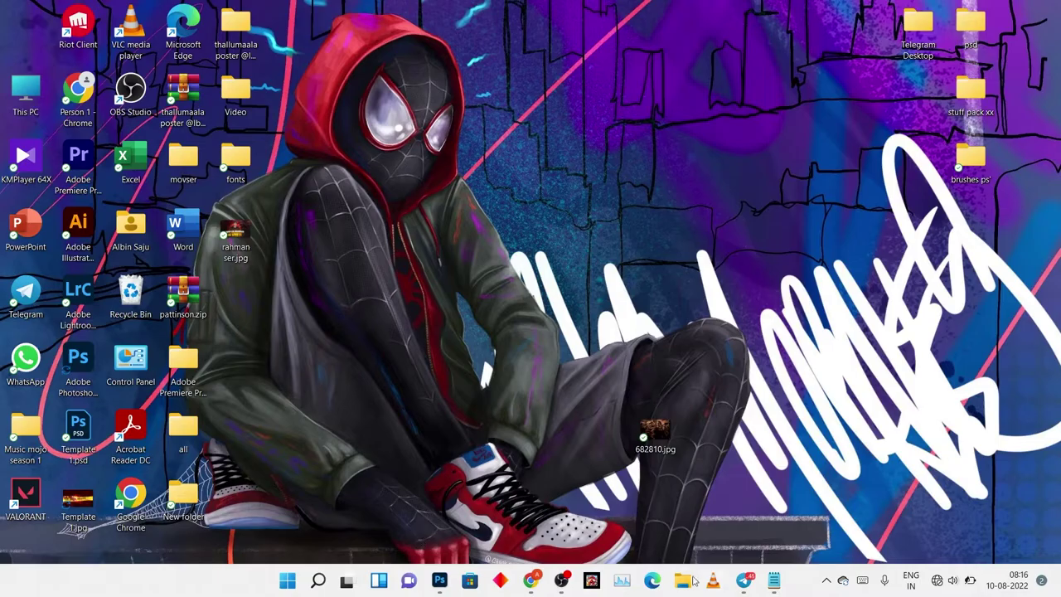
In Chrome, paste "ചെണ്ട" into the ratheesh.in converter in place of the existing text, copy the converted "sNï" and minimize the browser.
left_click(542, 577)
right_click(510, 173)
left_click(493, 112)
right_click(494, 111)
left_click(530, 196)
left_click(651, 169)
right_click(287, 258)
left_click(367, 395)
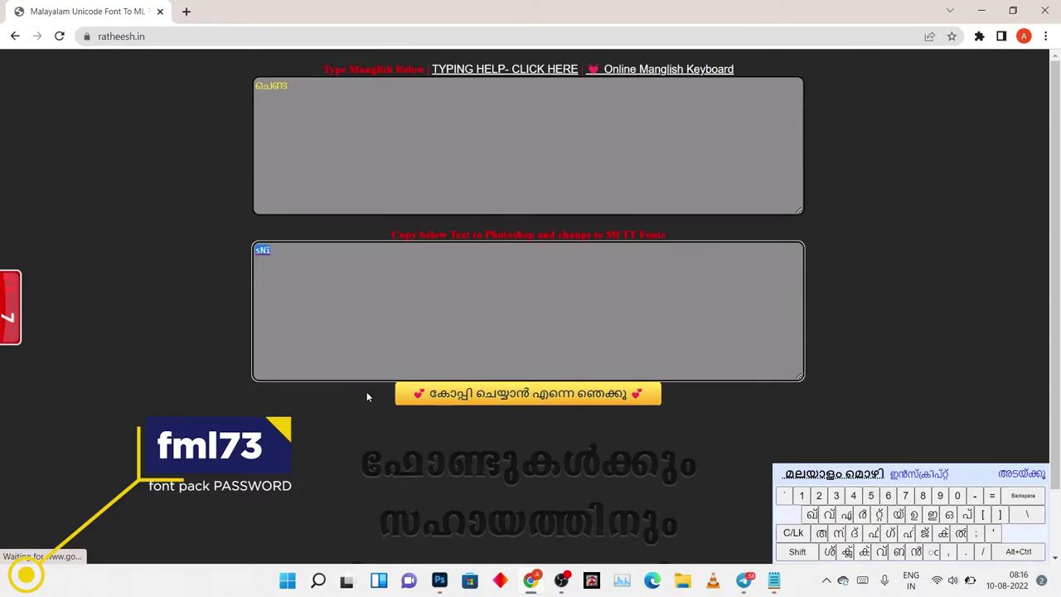
left_click(981, 11)
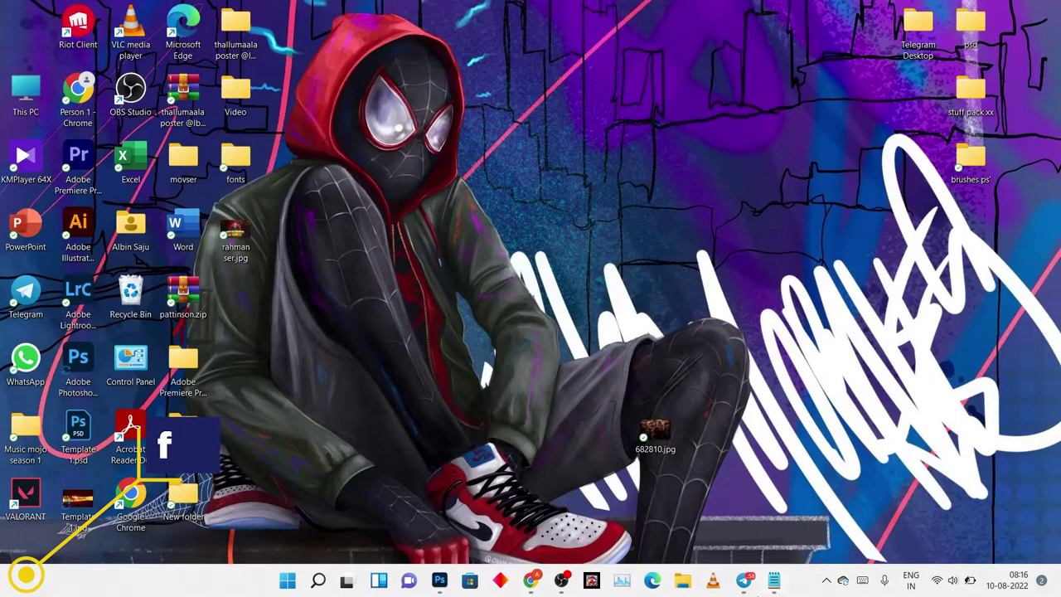
Switch to Photoshop, start a text layer on the canvas with the font Apple cards Aleena 3 and paste the converted text.
left_click(439, 580)
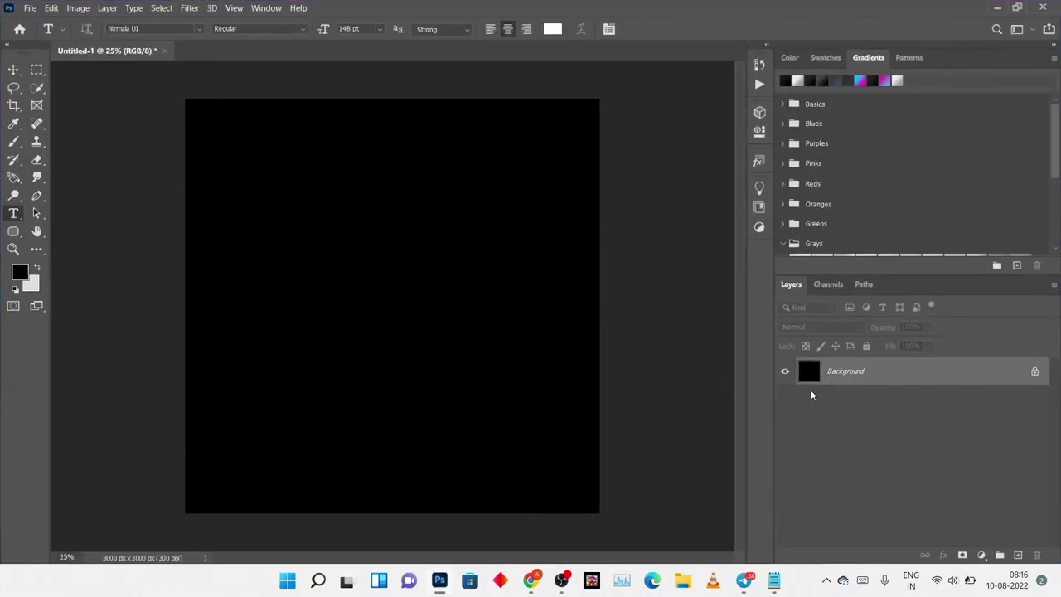
left_click(405, 289)
left_click(199, 29)
scroll(273, 249, "down", 10)
left_click(273, 102)
right_click(398, 280)
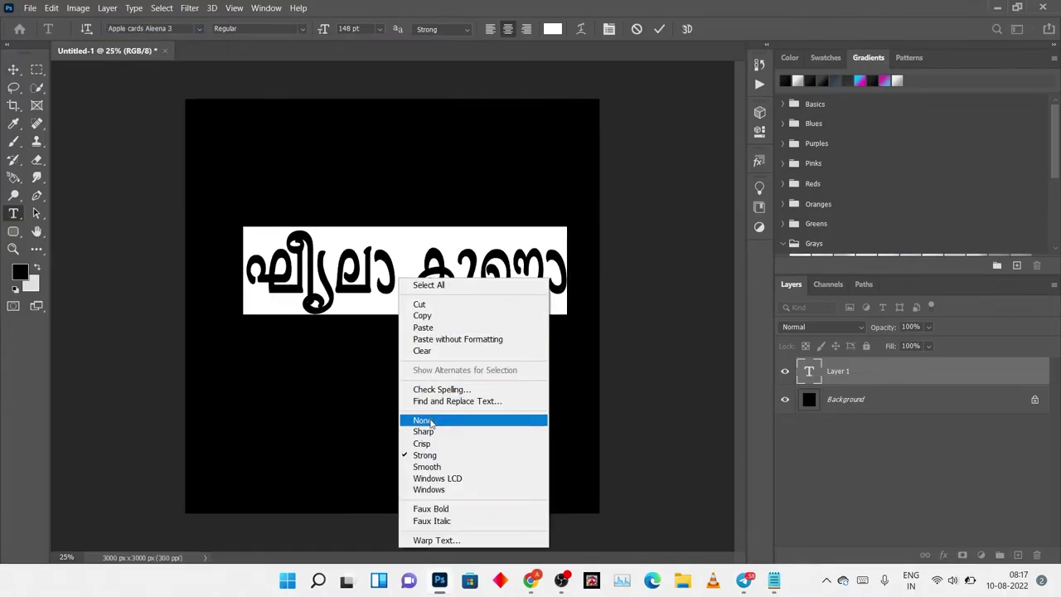
left_click(423, 327)
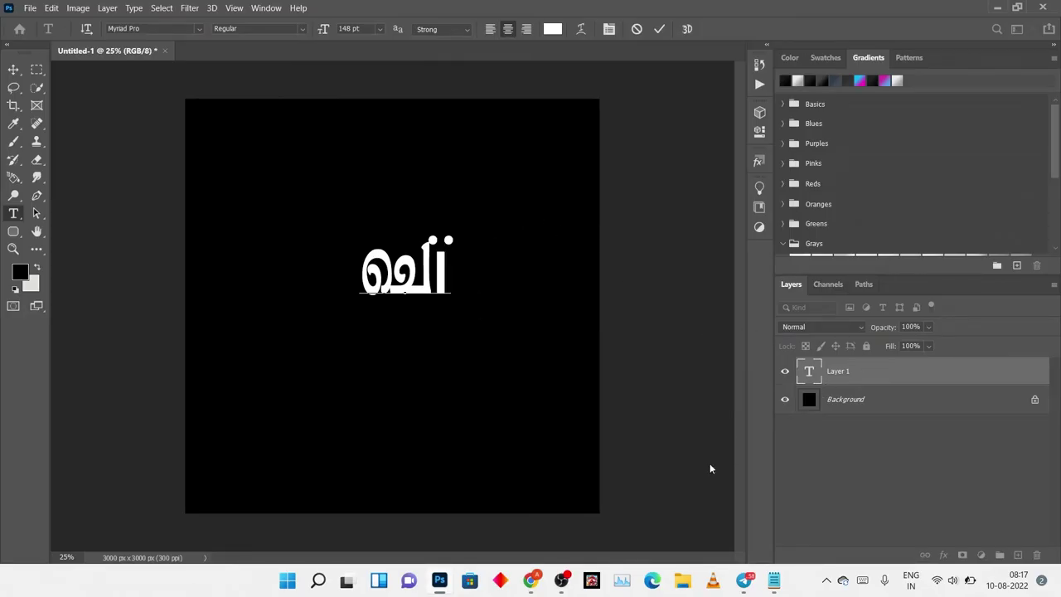
Set the font of the whole pasted text to Apple cards Anas 2 and commit the text.
key("ctrl+a")
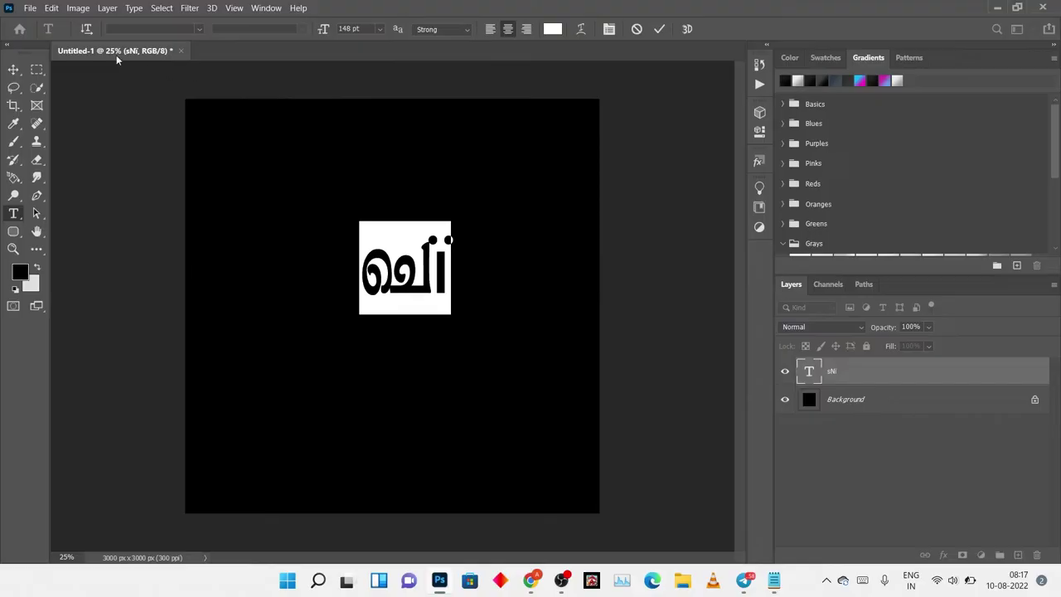
type("appl")
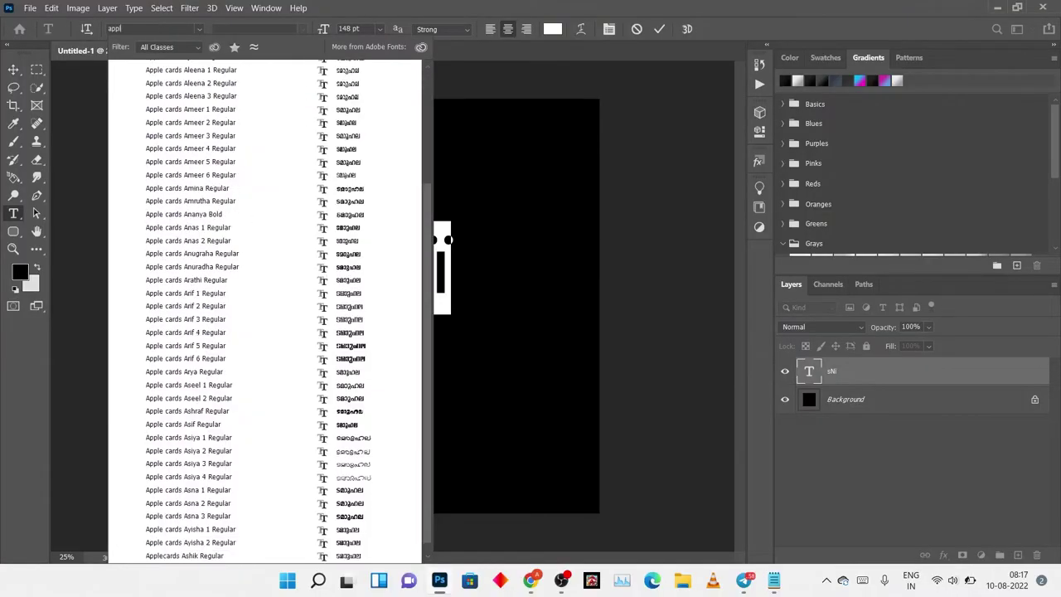
left_click(290, 240)
left_click(801, 377)
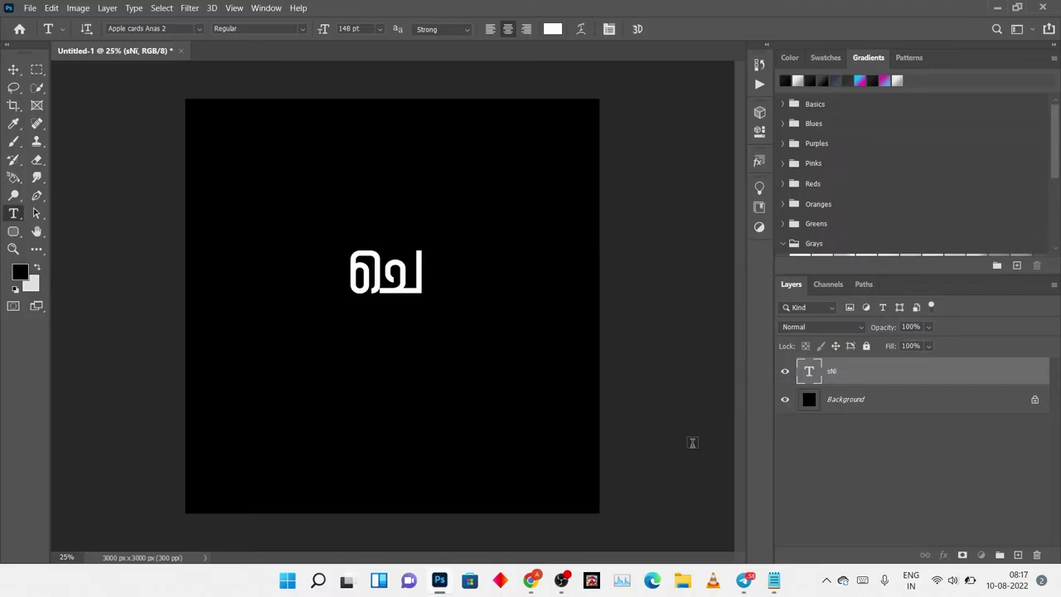
Replace the missing last character of the text with "@" to produce the letter "ണ്ട".
double_click(810, 372)
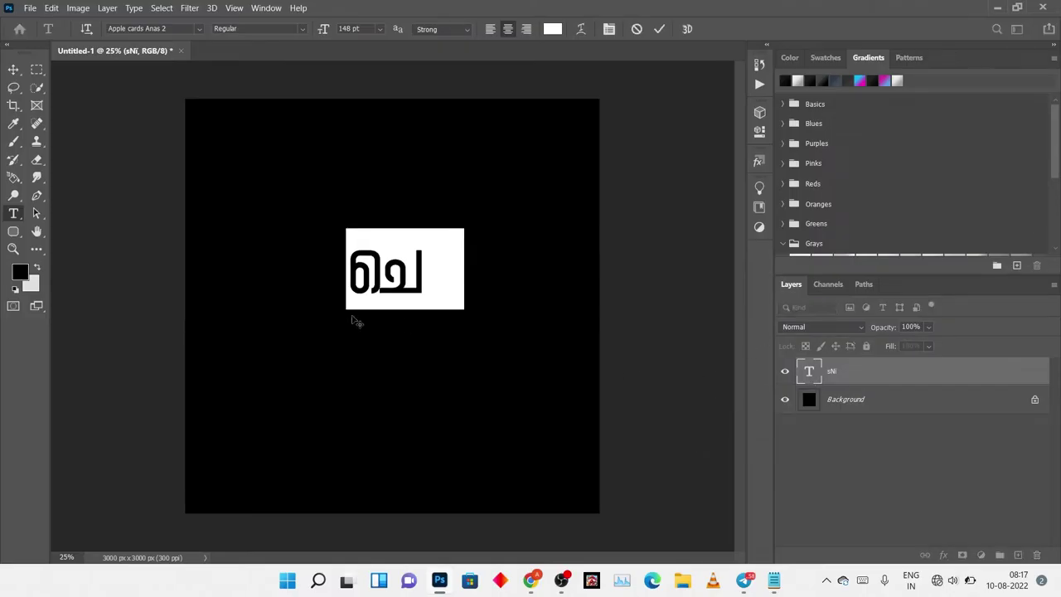
left_click(457, 262)
key("BackSpace")
key("Delete")
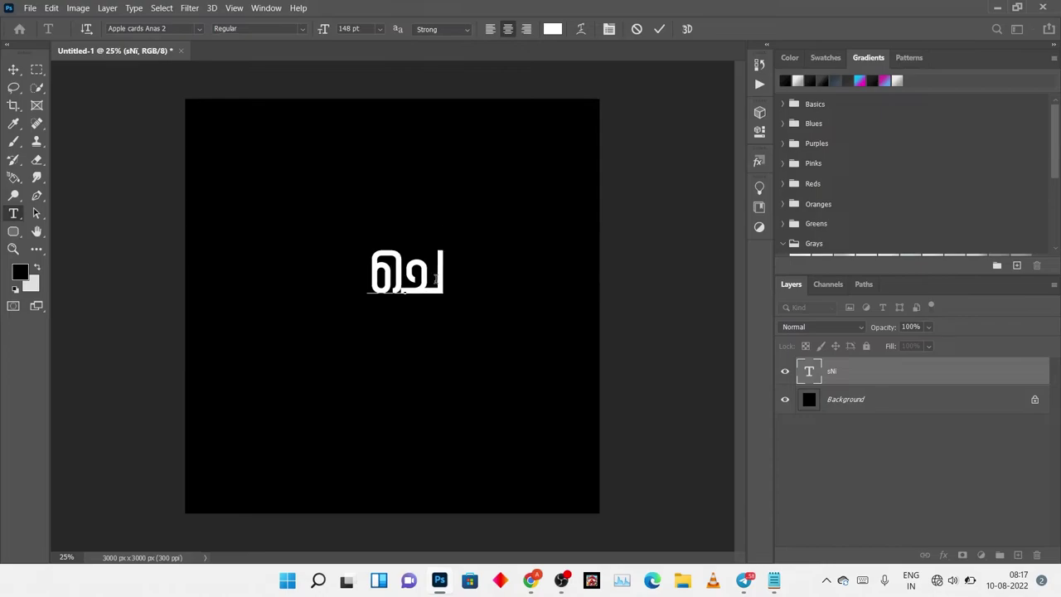
type("ണ്ട")
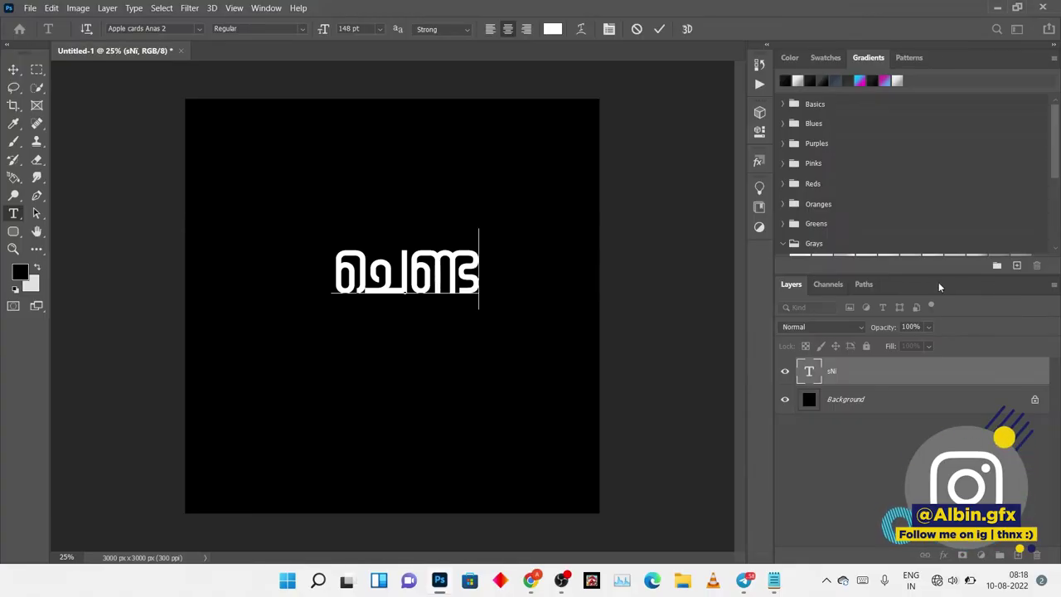
Set the font of the whole text to Luckiest Guy and trace around the "@" character with the Lasso tool.
key("ctrl+a")
left_click(199, 28)
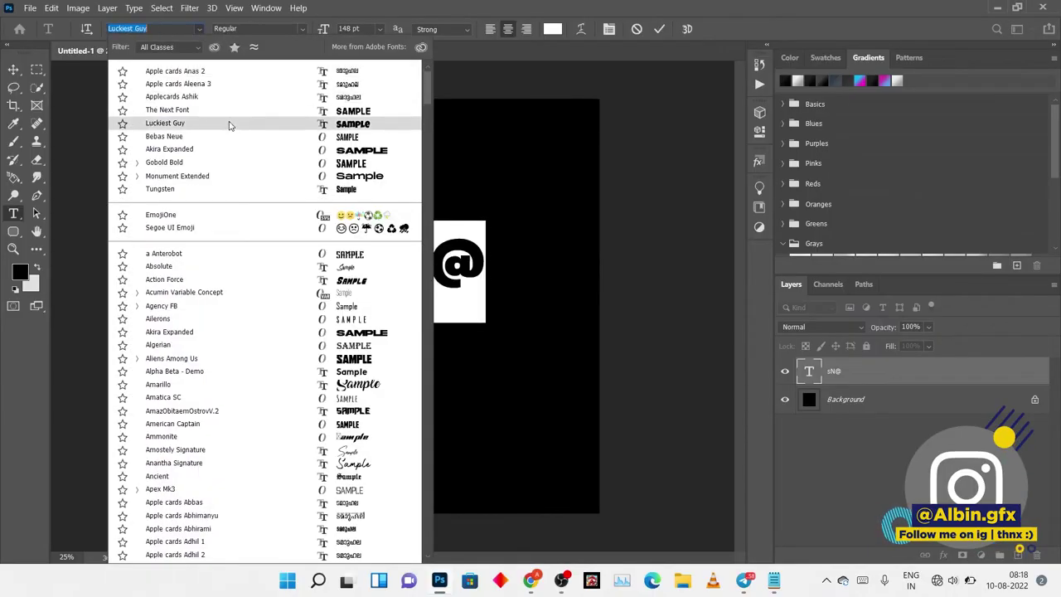
left_click(230, 125)
left_click(485, 289)
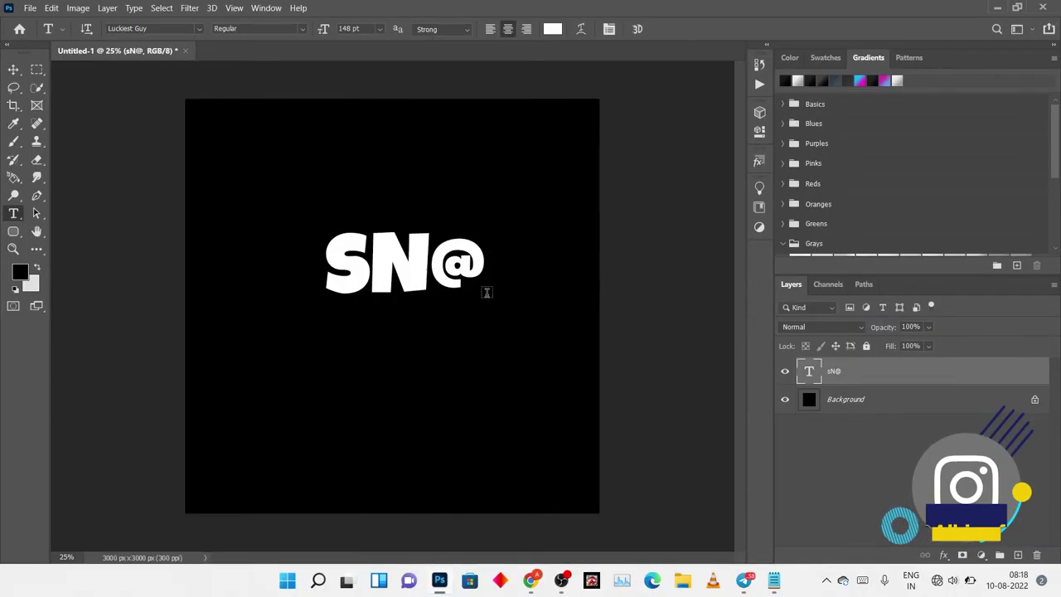
left_click(14, 86)
mouse_move(511, 224)
left_mouse_down()
mouse_move(535, 230)
mouse_move(540, 279)
mouse_move(470, 297)
mouse_move(485, 354)
left_mouse_up()
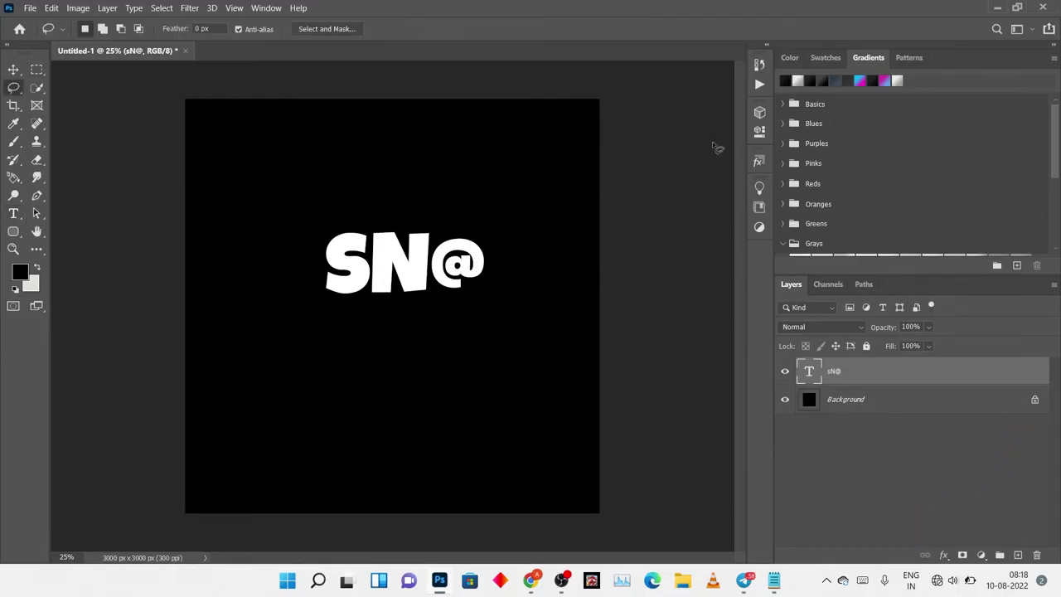